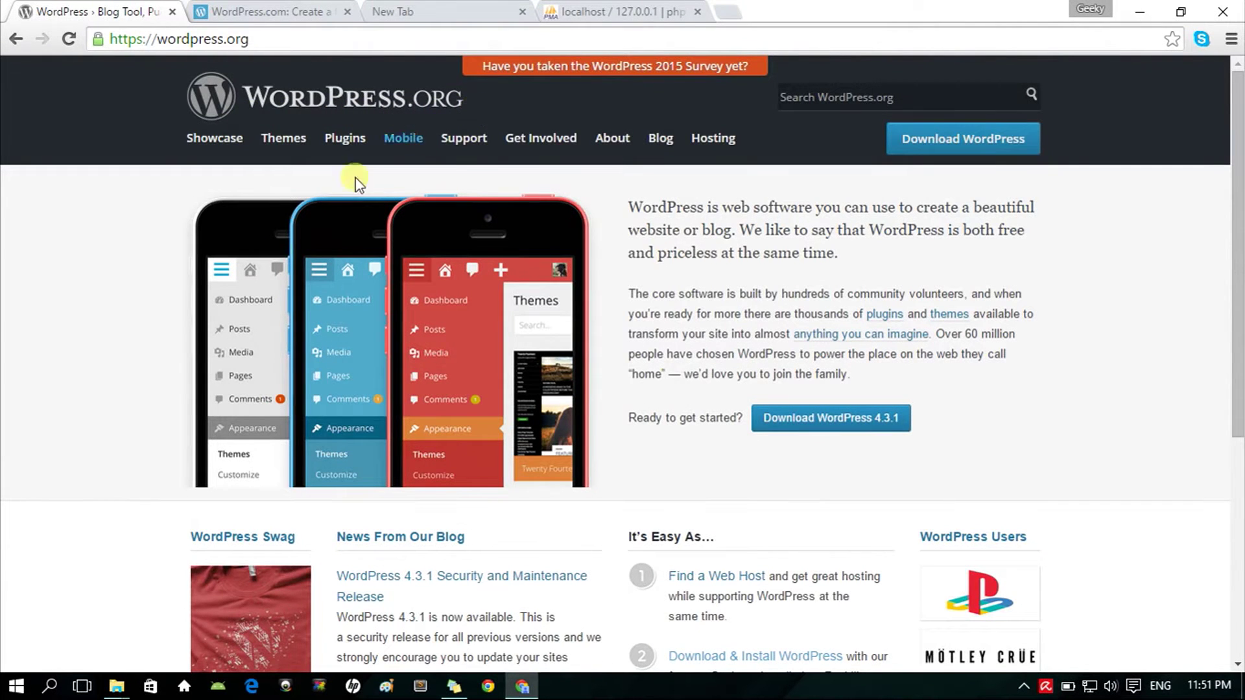
# Step: Confirm Apache and MySQL are running in XAMPP Control Panel, then close the panel
pyautogui.moveTo(116, 686)
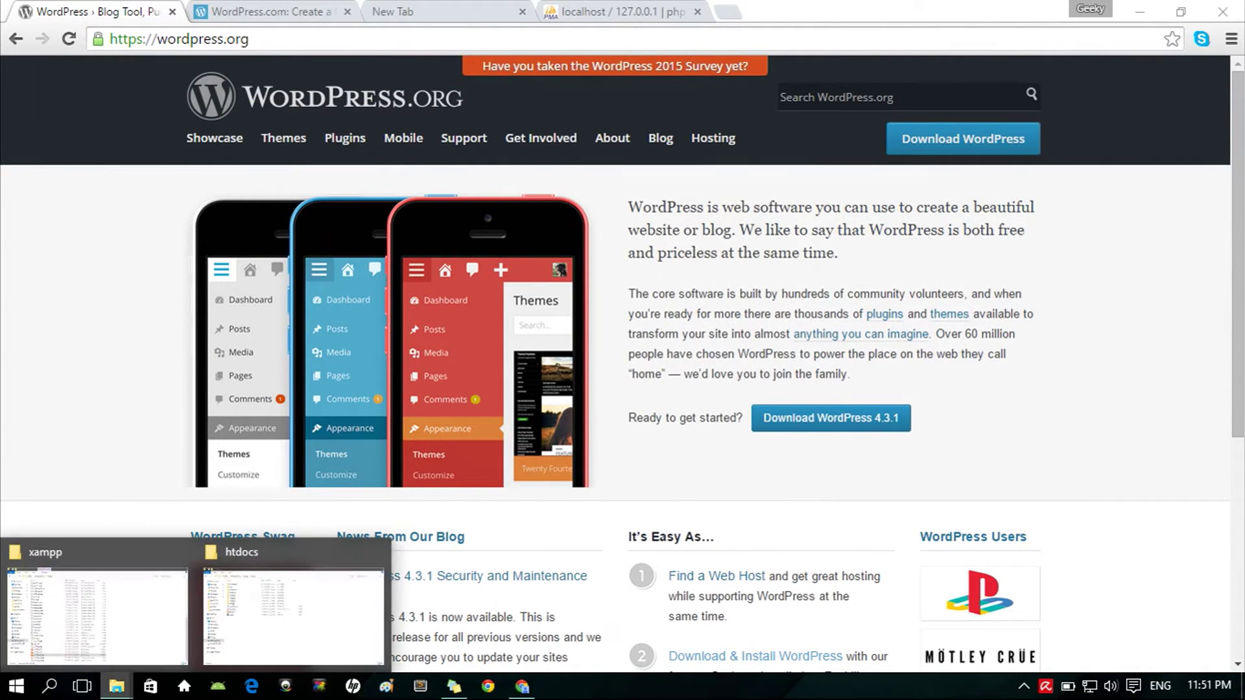
pyautogui.click(123, 624)
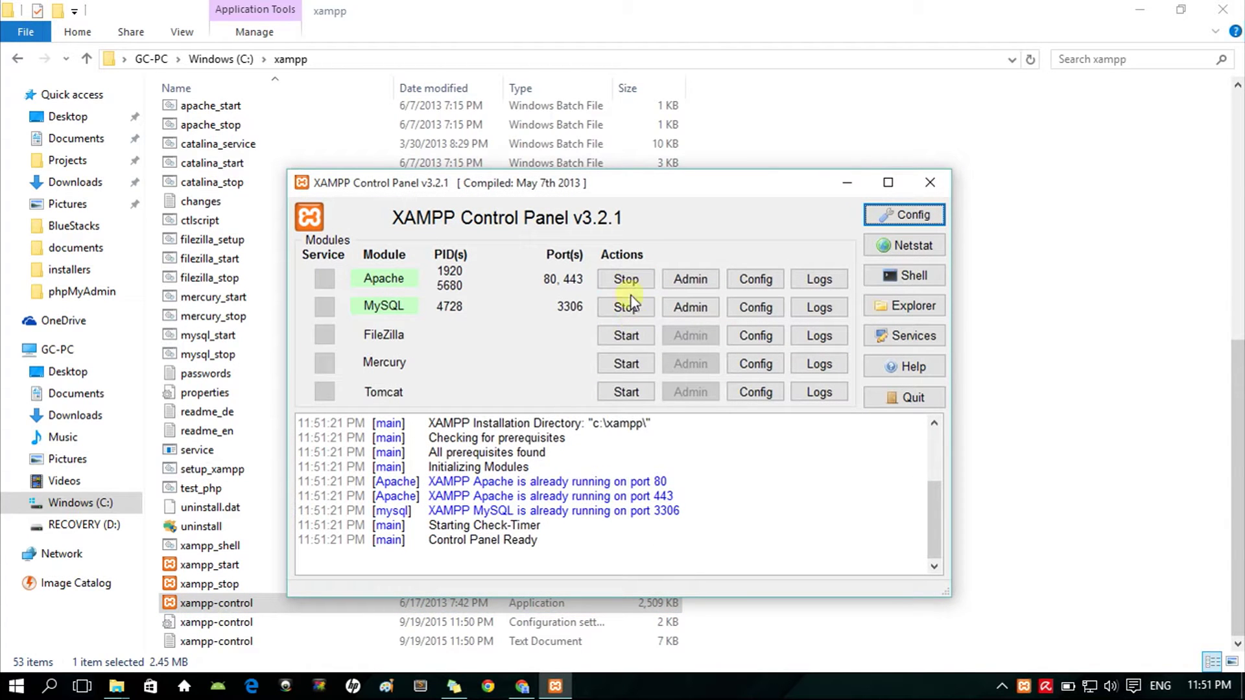
pyautogui.click(932, 184)
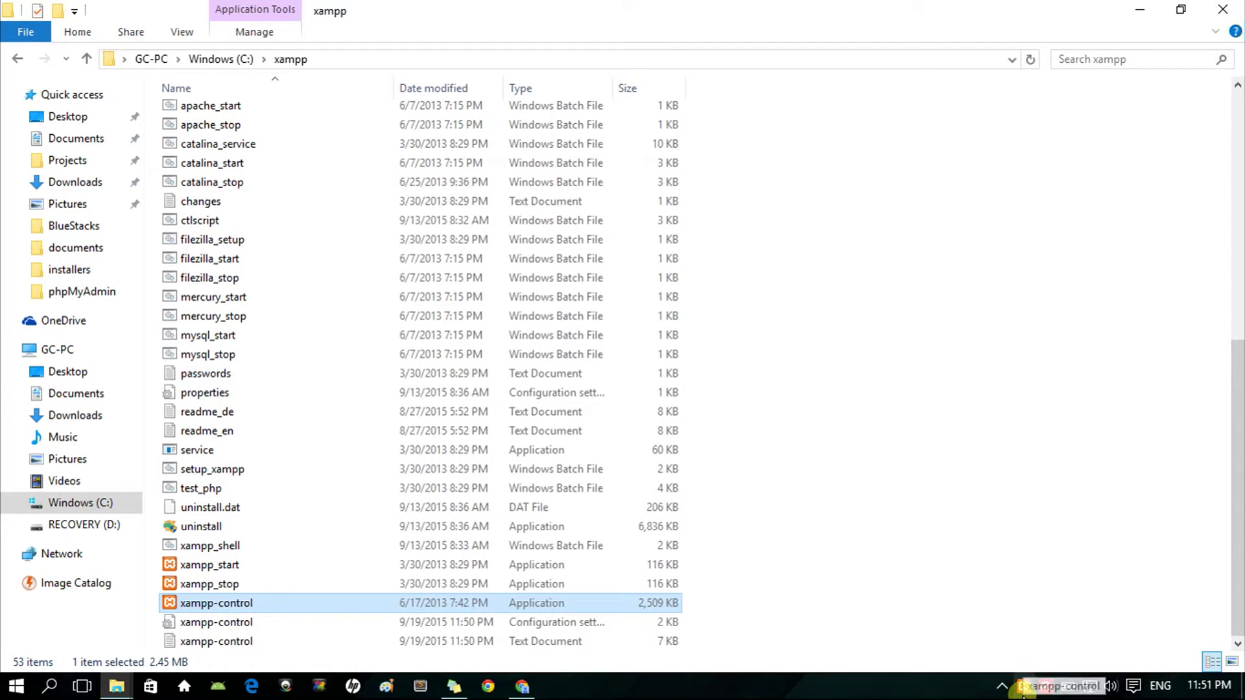
# Step: Bring Chrome forward and browse the WordPress.com 'Create your new website for free' page
pyautogui.click(526, 686)
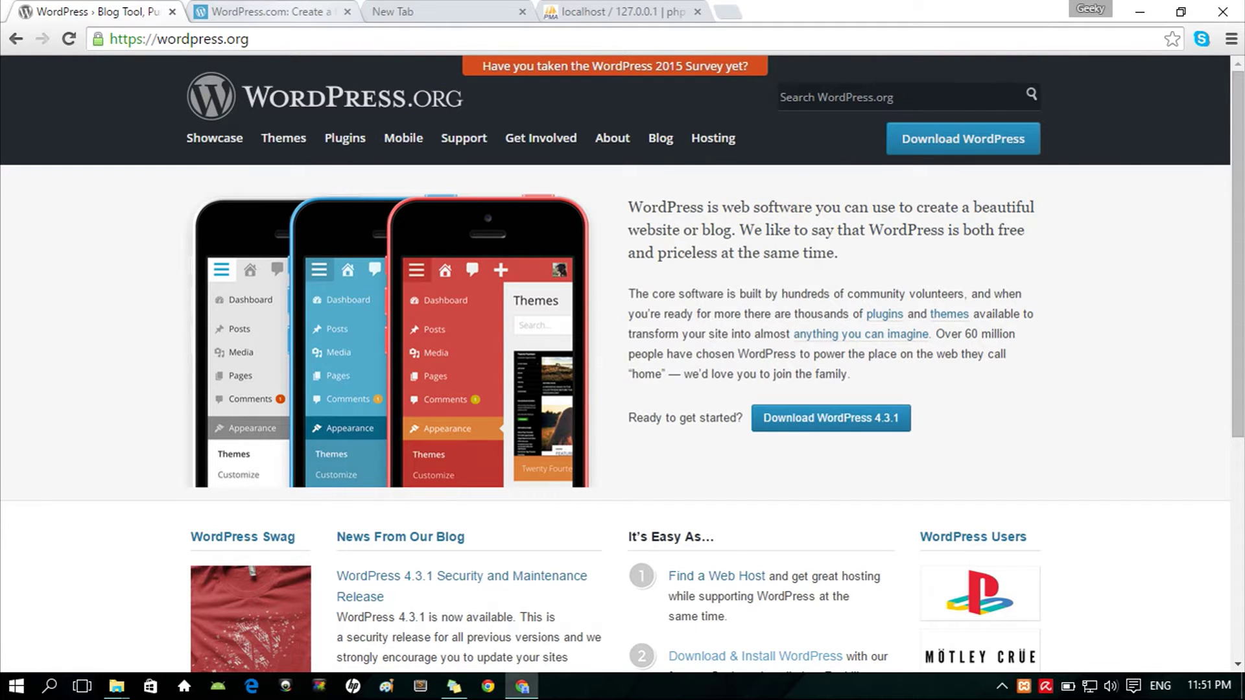
pyautogui.click(272, 11)
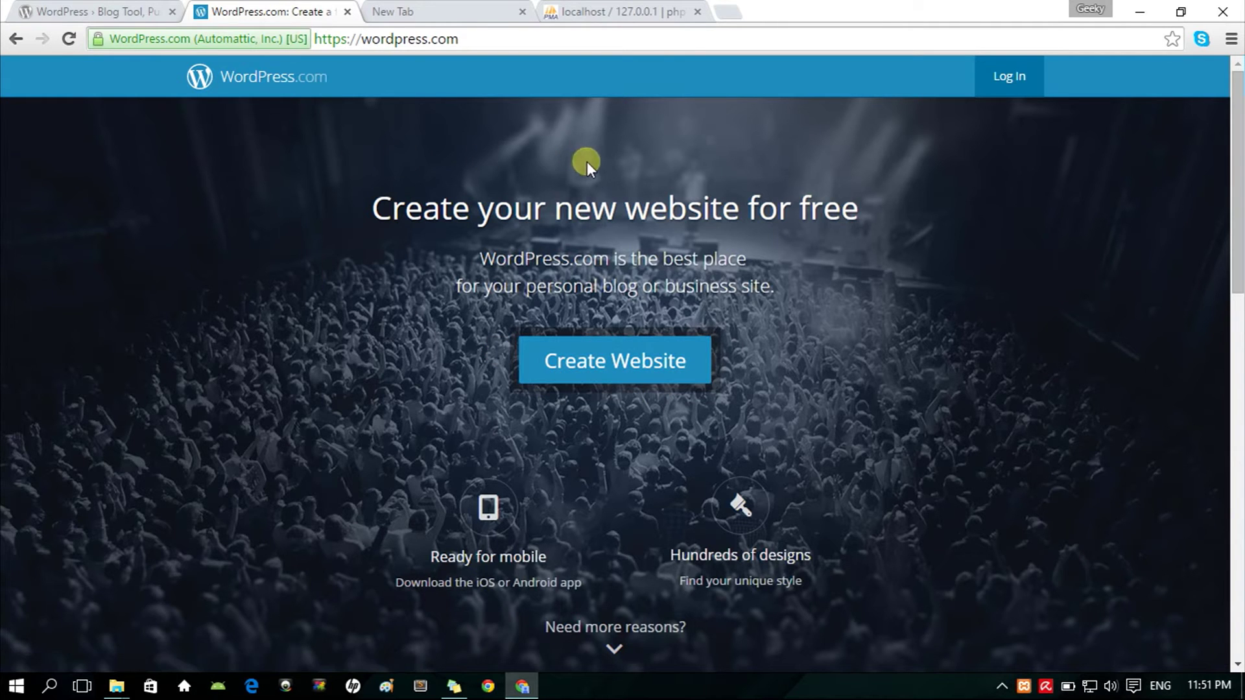
pyautogui.scroll(-8, 298, 279)
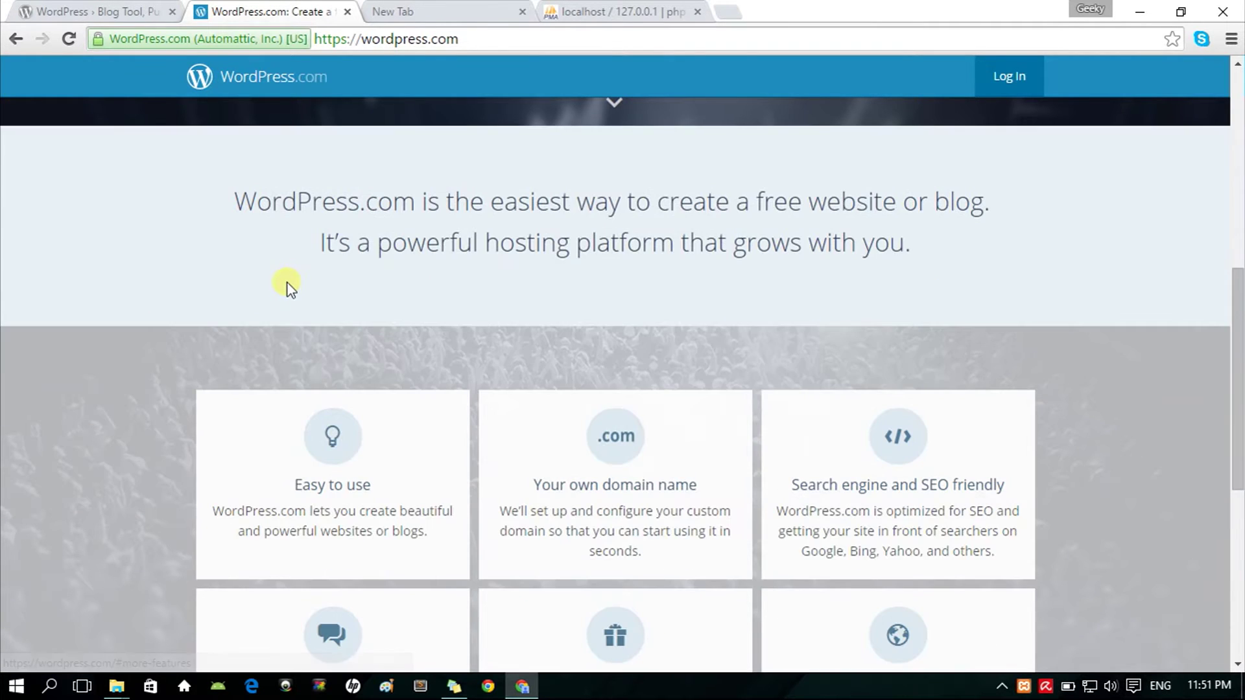
pyautogui.scroll(-7, 287, 285)
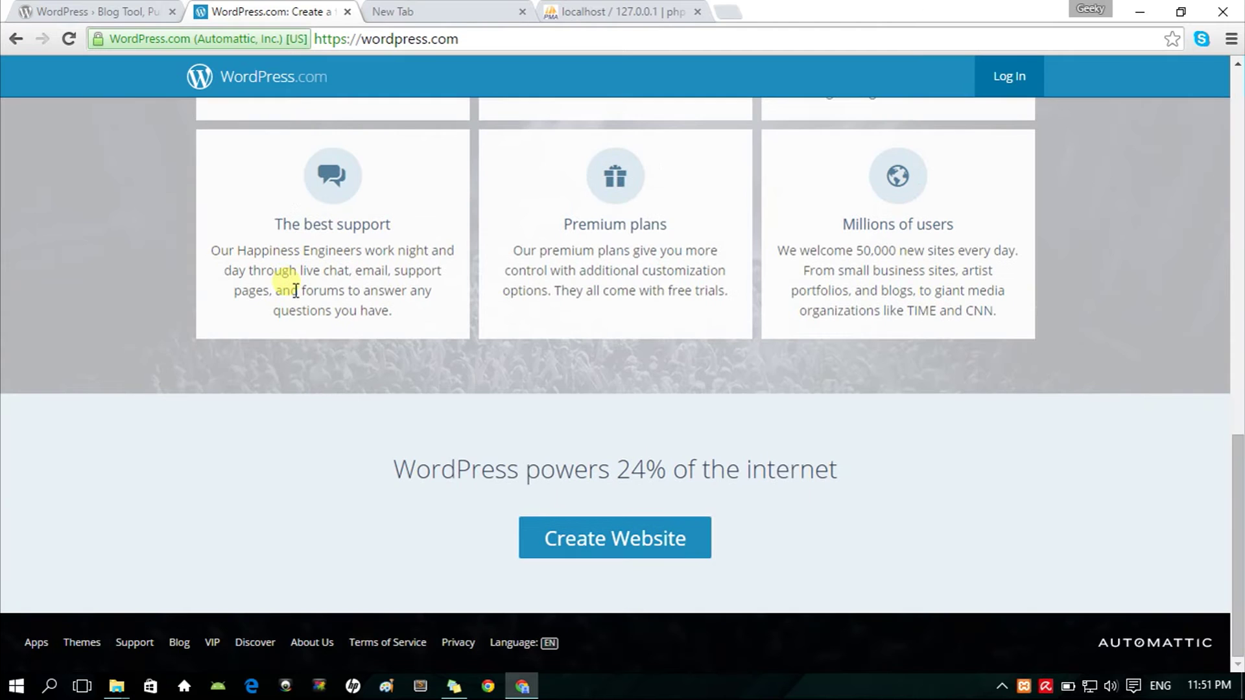
pyautogui.scroll(15, 195, 551)
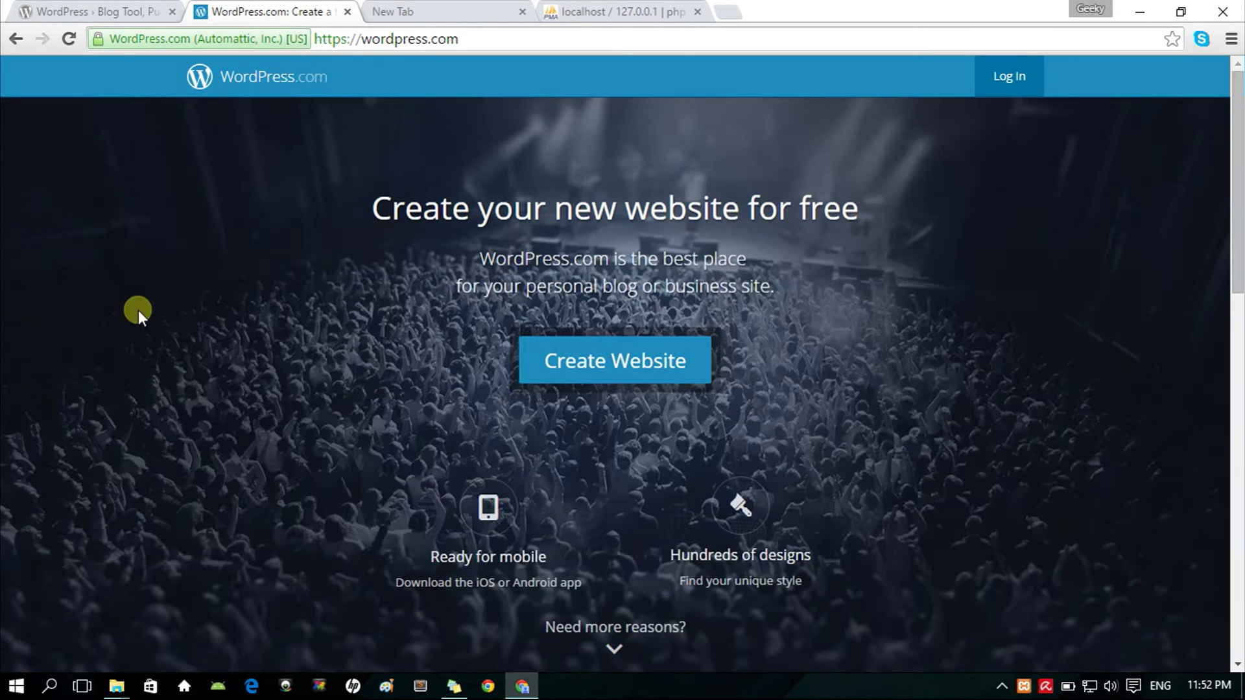
# Step: Start the WordPress 4.3.1 zip download on wordpress.org, then cancel it and hide the downloads bar
pyautogui.click(104, 11)
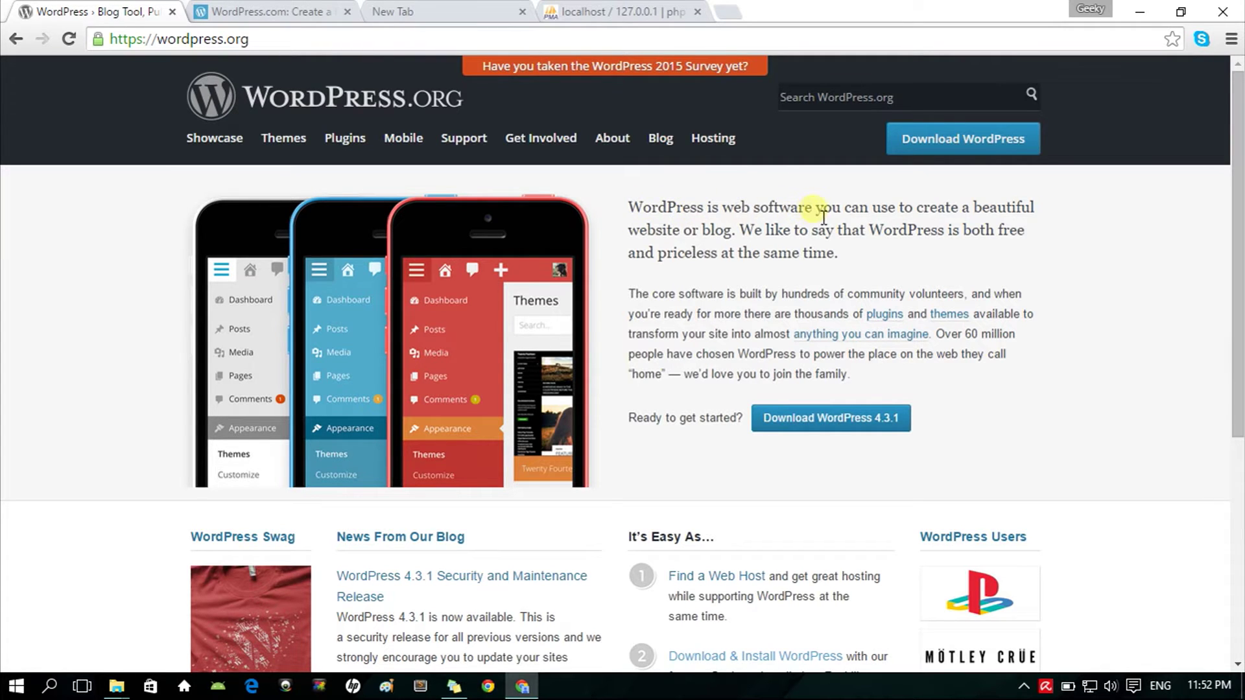
pyautogui.click(842, 424)
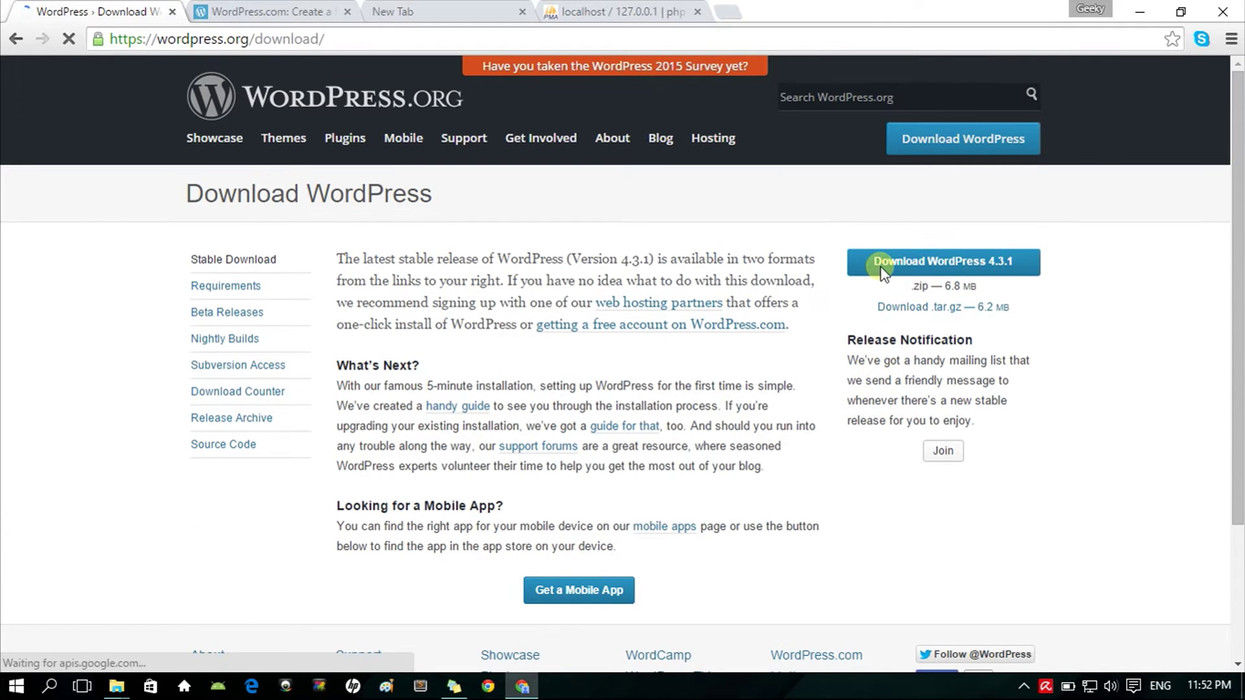
pyautogui.click(886, 271)
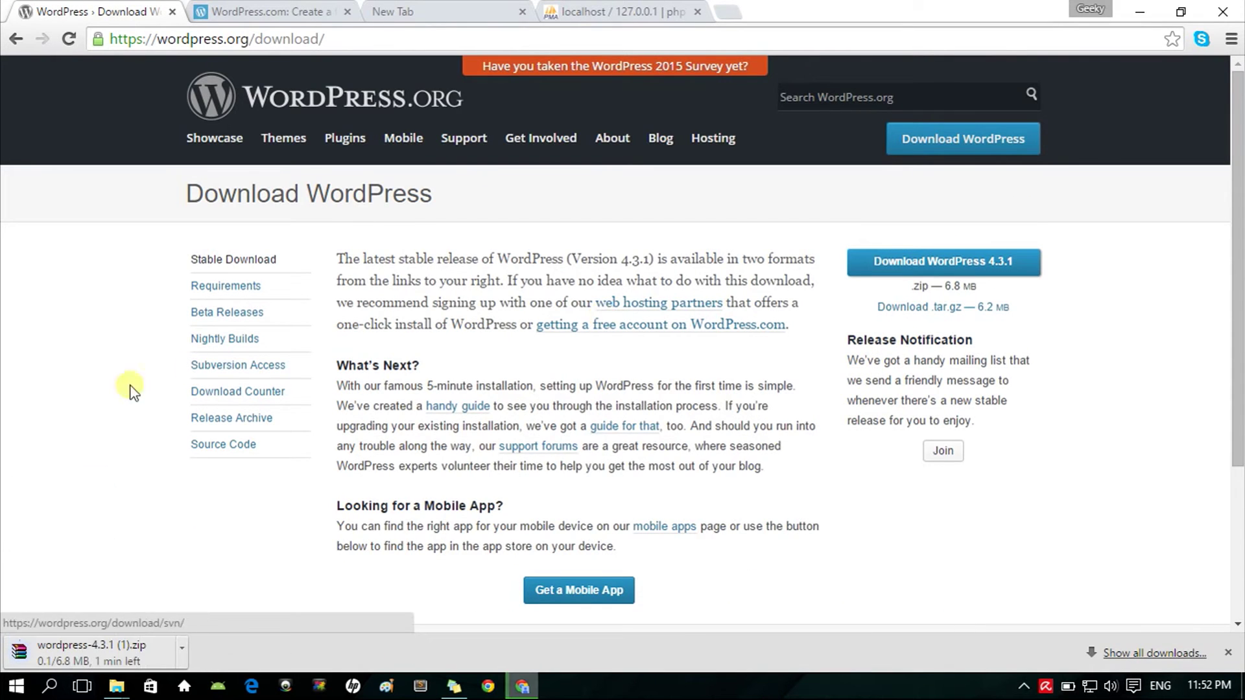
pyautogui.click(186, 650)
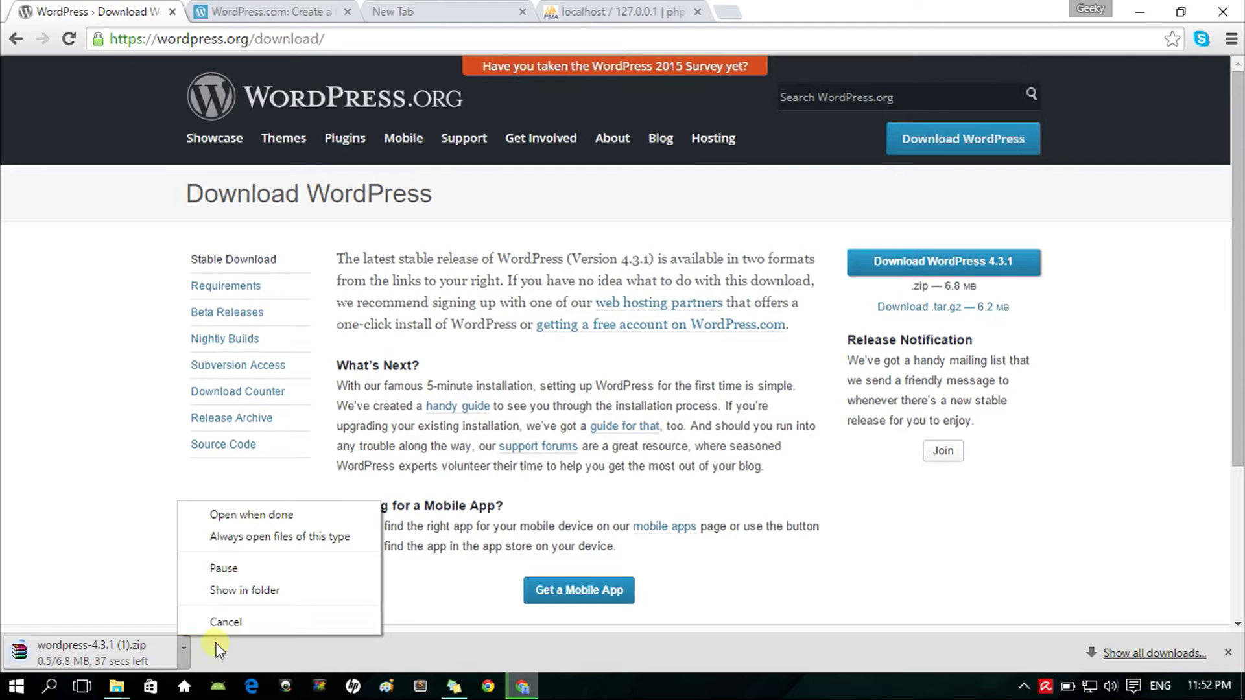
pyautogui.click(218, 622)
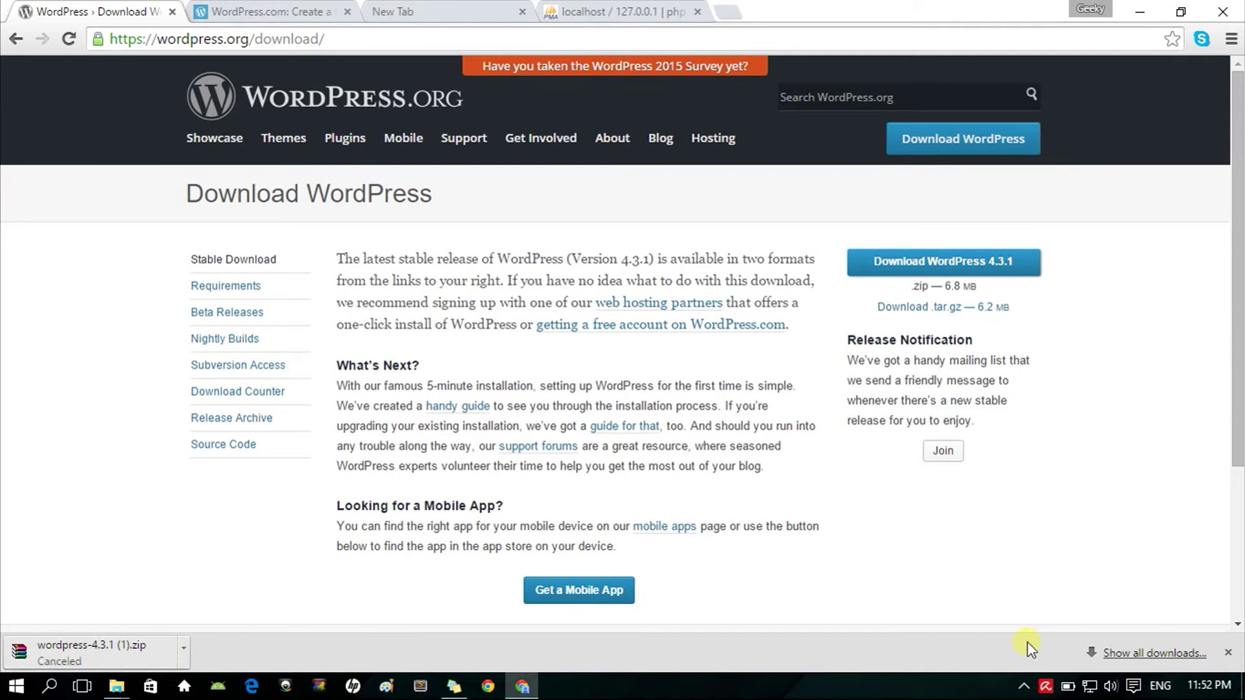
pyautogui.click(1227, 652)
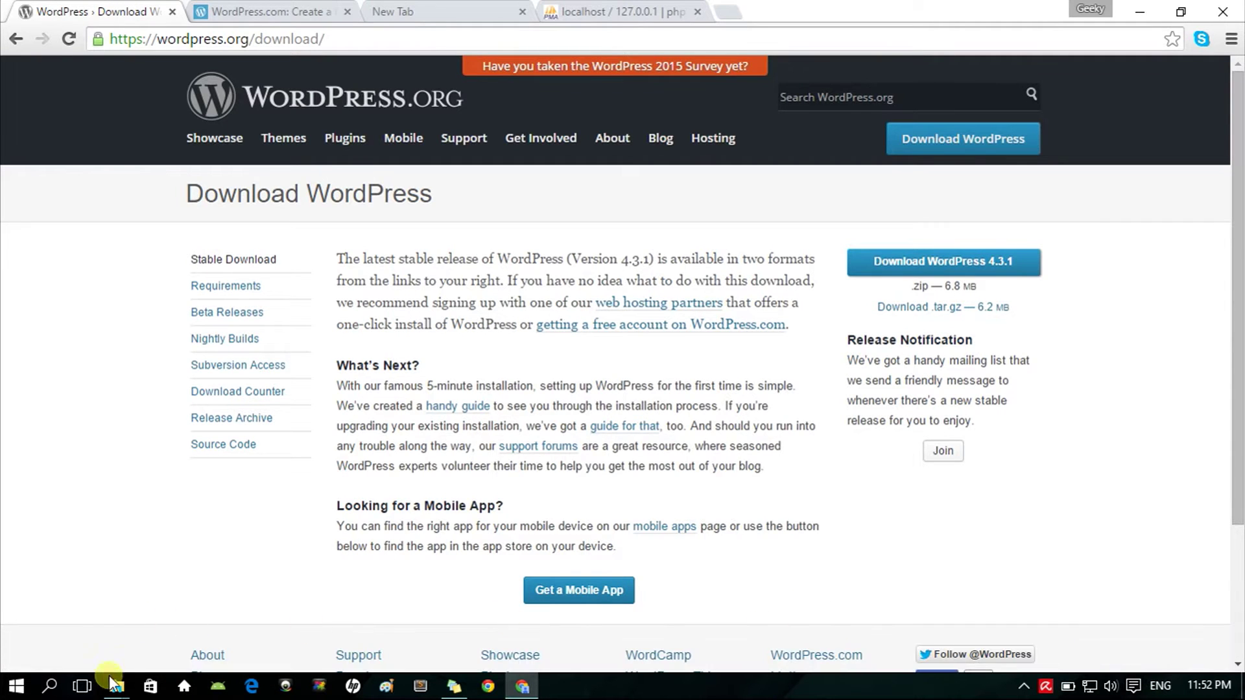
# Step: Extract the wordpress-4.3.1 archive in Downloads using Extract Here
pyautogui.moveTo(117, 689)
pyautogui.click(245, 645)
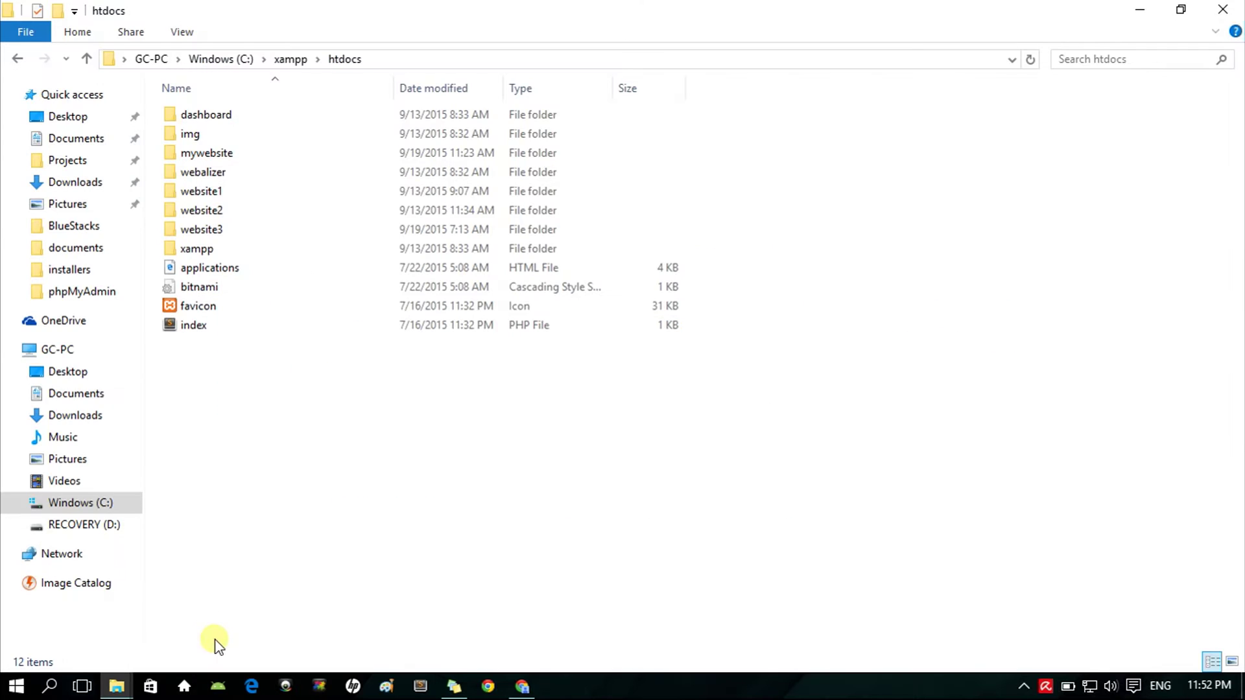
pyautogui.click(85, 184)
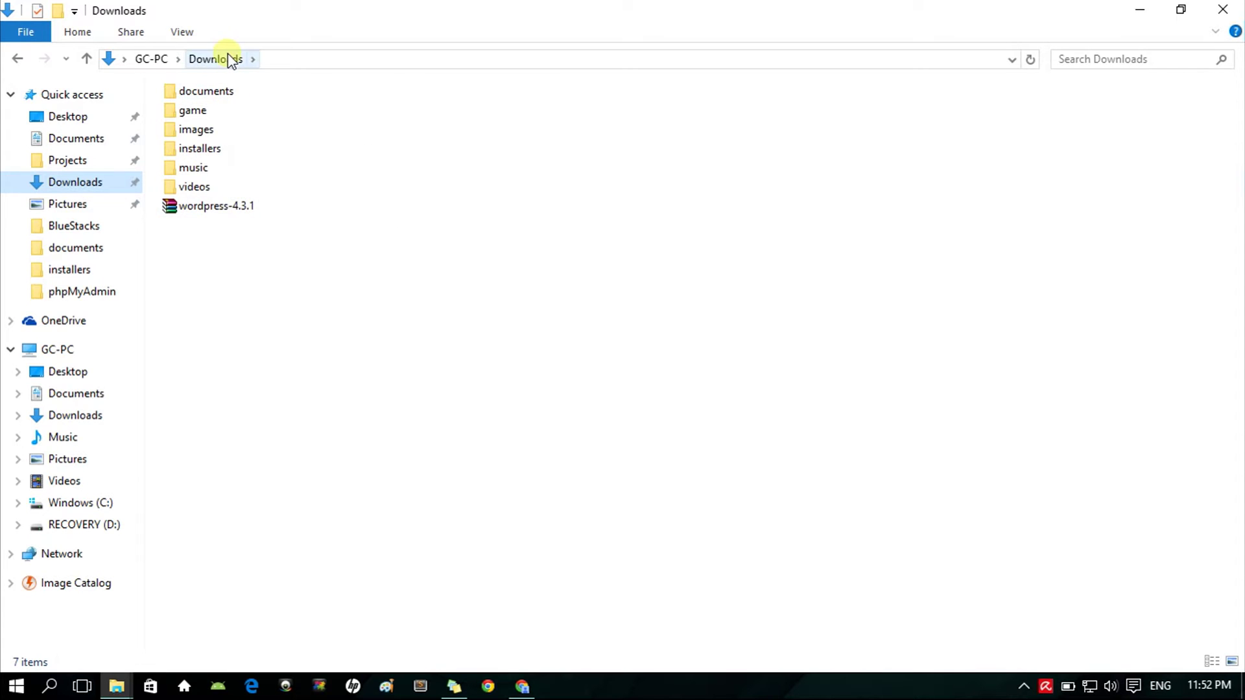
pyautogui.rightClick(234, 209)
pyautogui.click(299, 300)
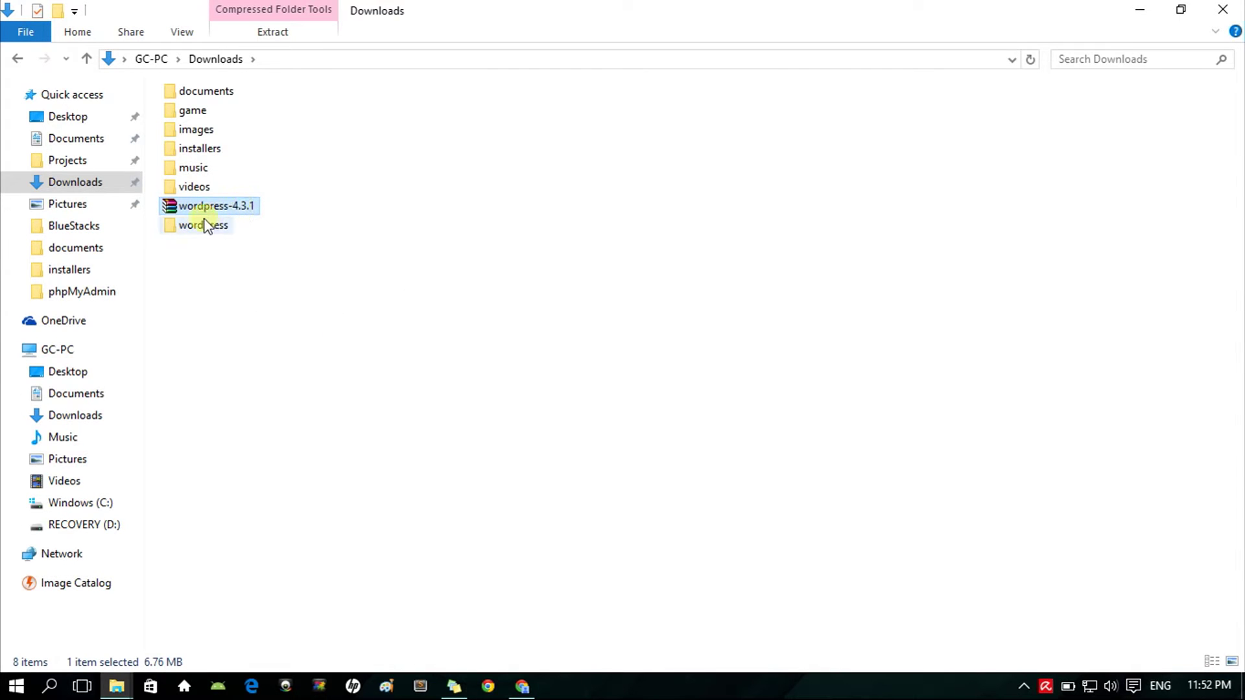
# Step: Copy the extracted wordpress folder
pyautogui.click(219, 228)
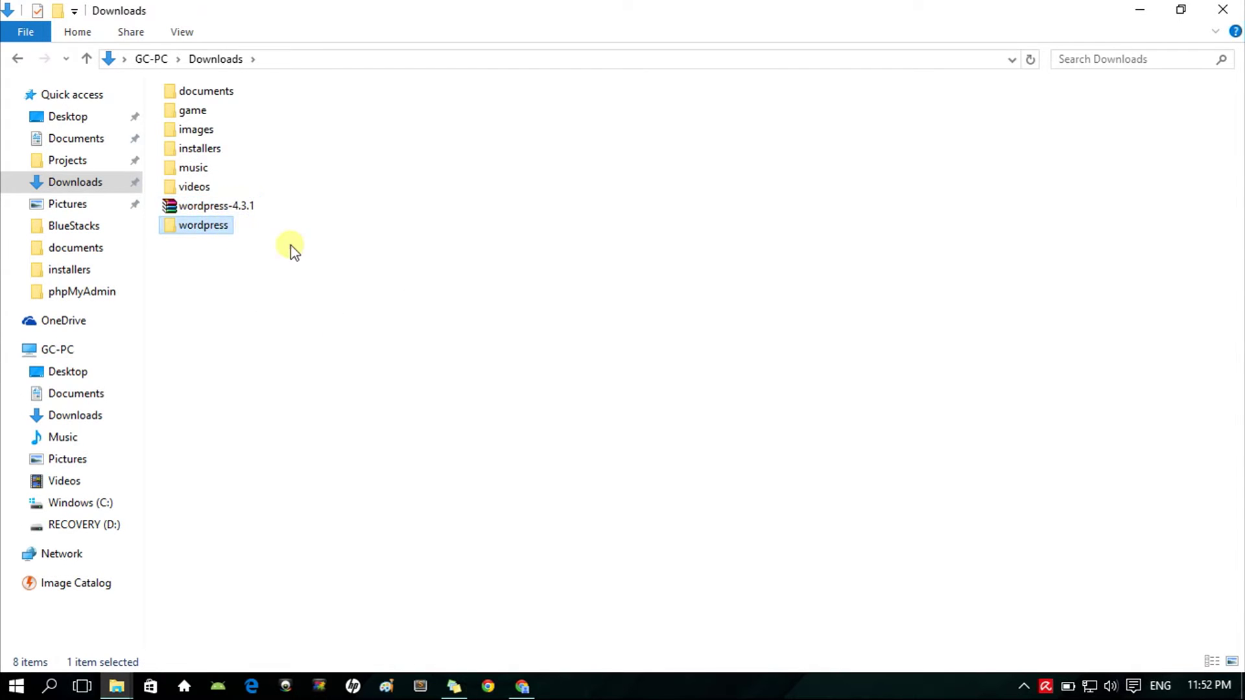
pyautogui.rightClick(219, 228)
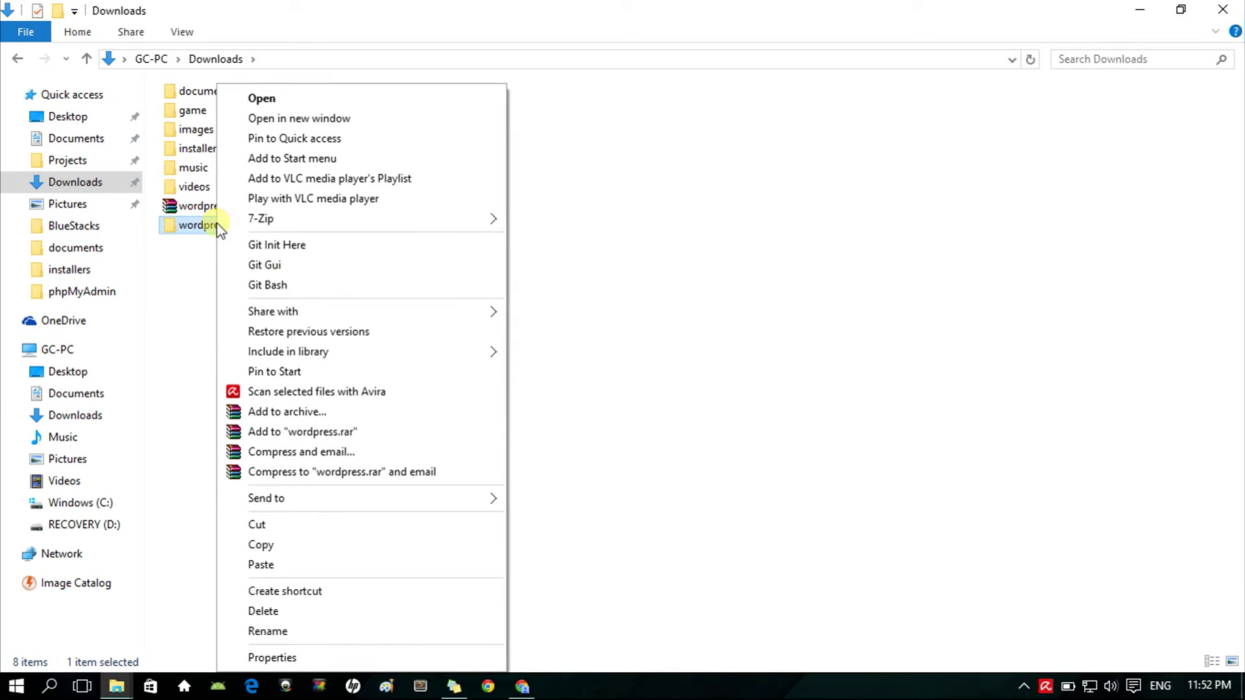
pyautogui.click(275, 546)
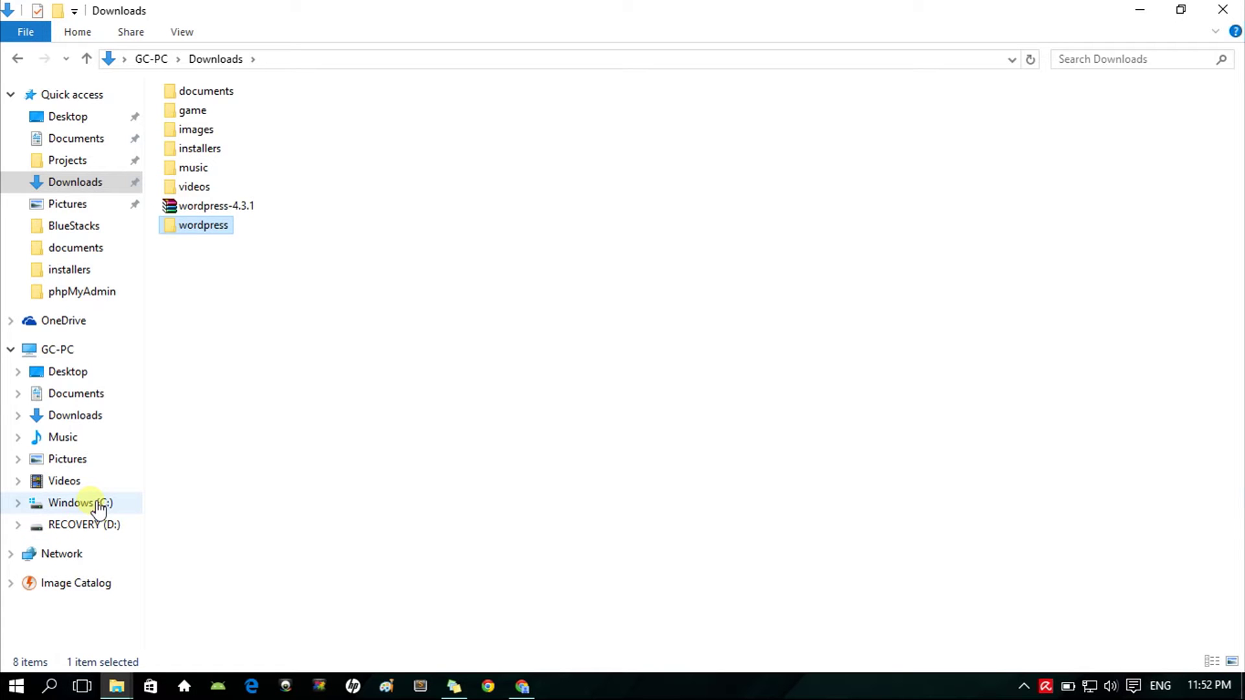
# Step: Paste the wordpress folder into C:\xampp\htdocs
pyautogui.moveTo(115, 686)
pyautogui.click(94, 619)
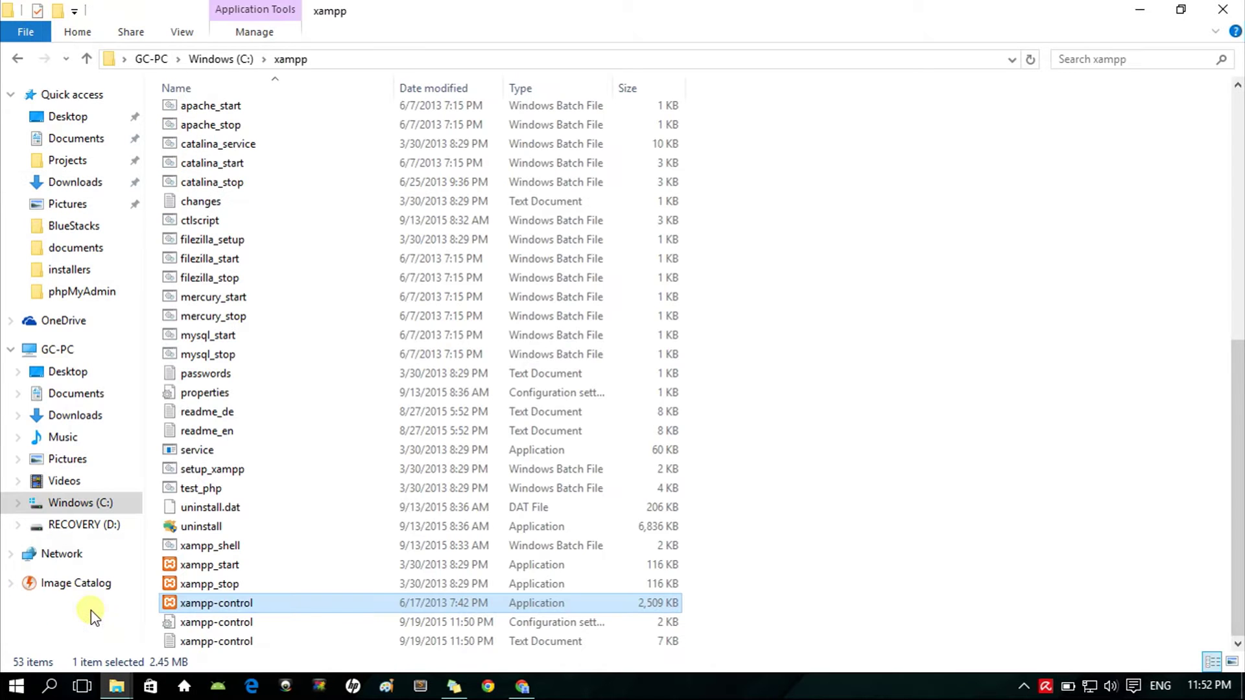
pyautogui.click(753, 409)
pyautogui.scroll(4, 756, 408)
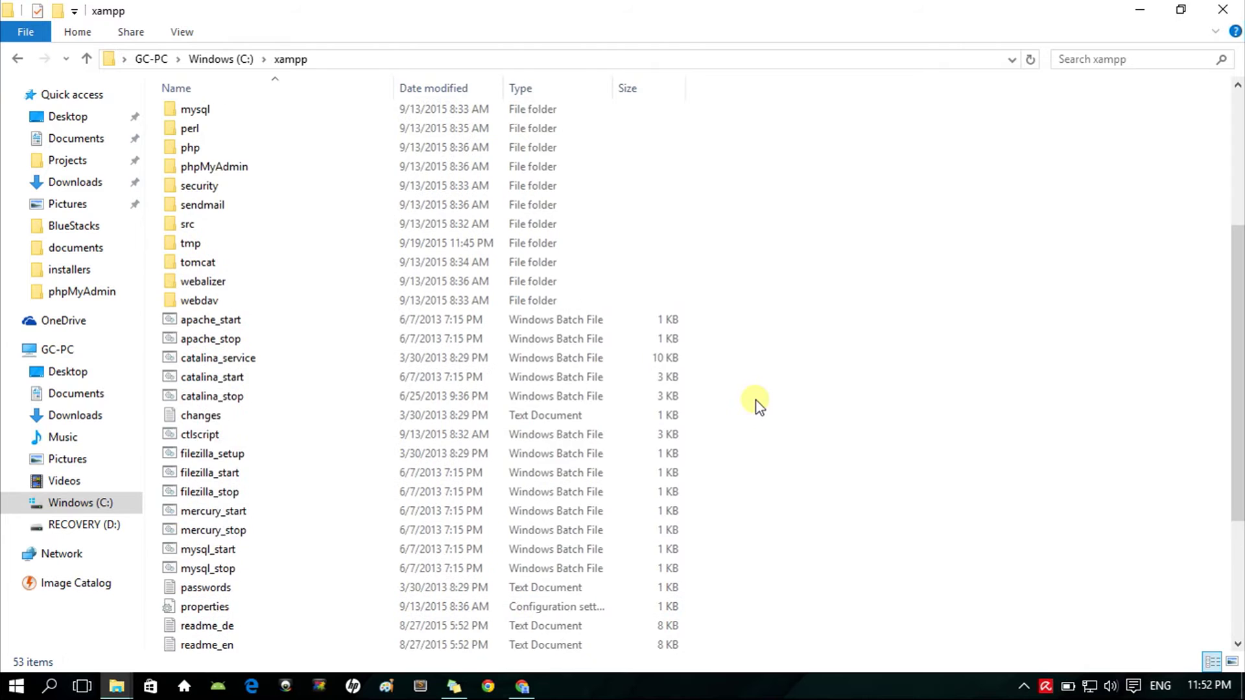
pyautogui.scroll(5, 756, 401)
pyautogui.doubleClick(203, 207)
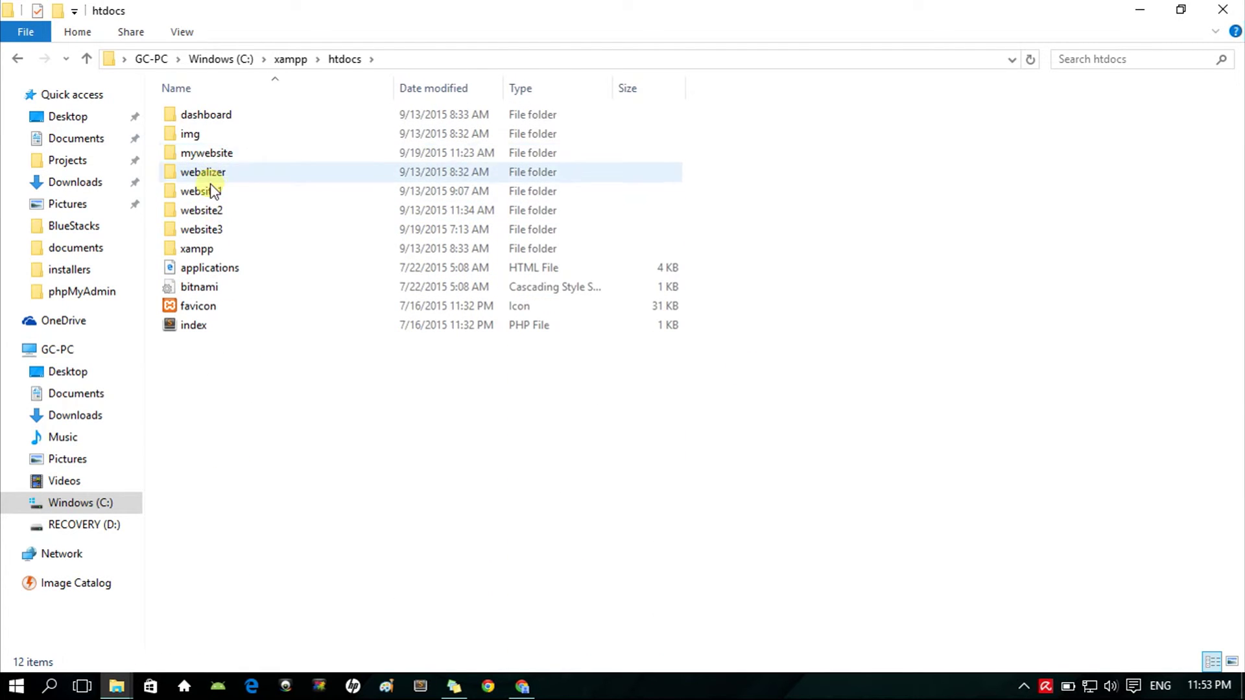
pyautogui.rightClick(298, 454)
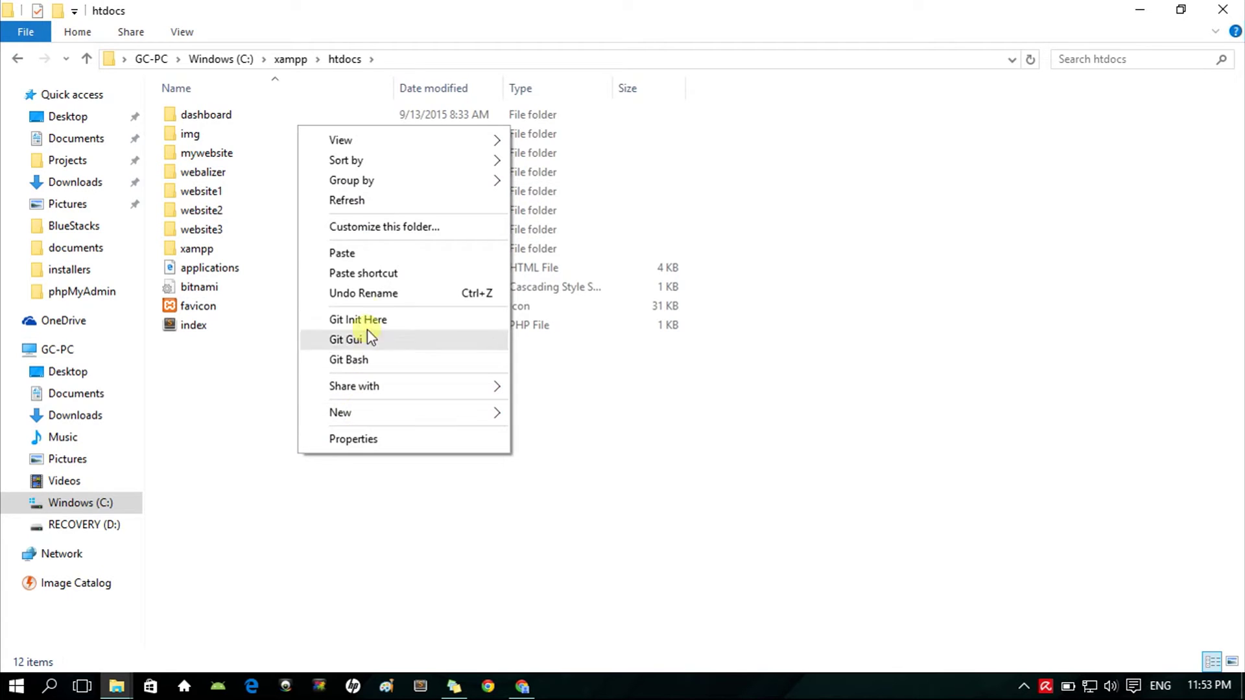
pyautogui.click(364, 254)
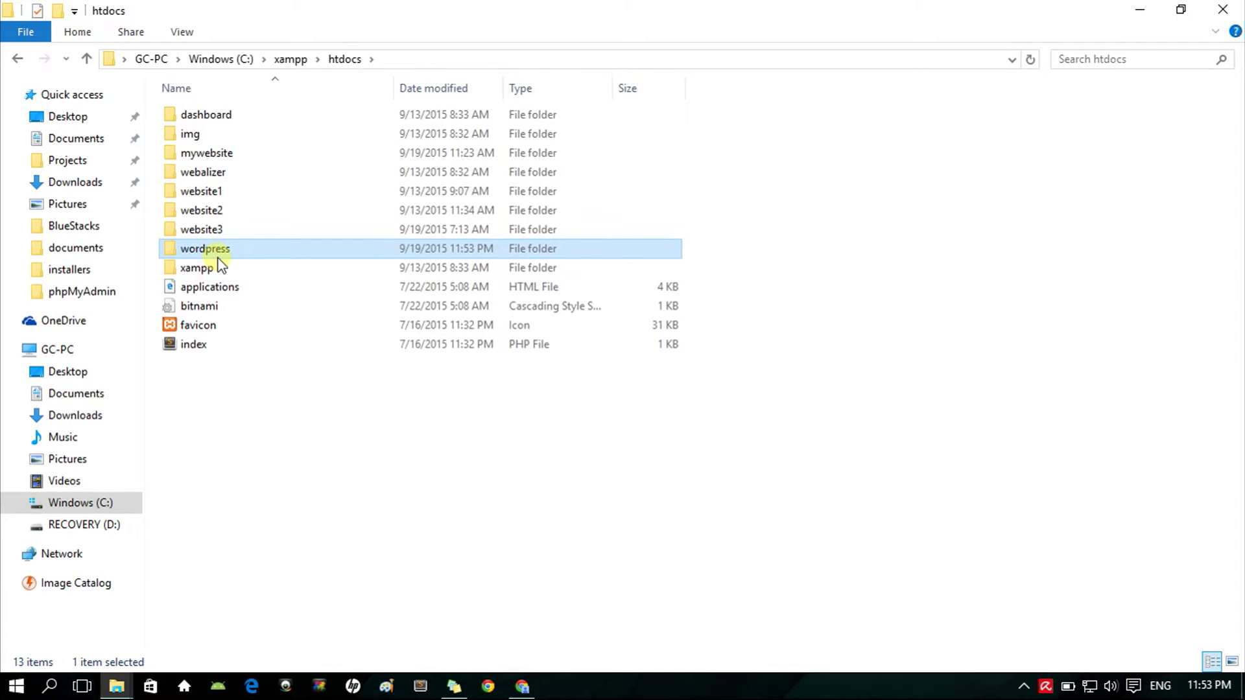
# Step: Rename the pasted folder, trying other names, but keep it as wordpress
pyautogui.click(215, 253)
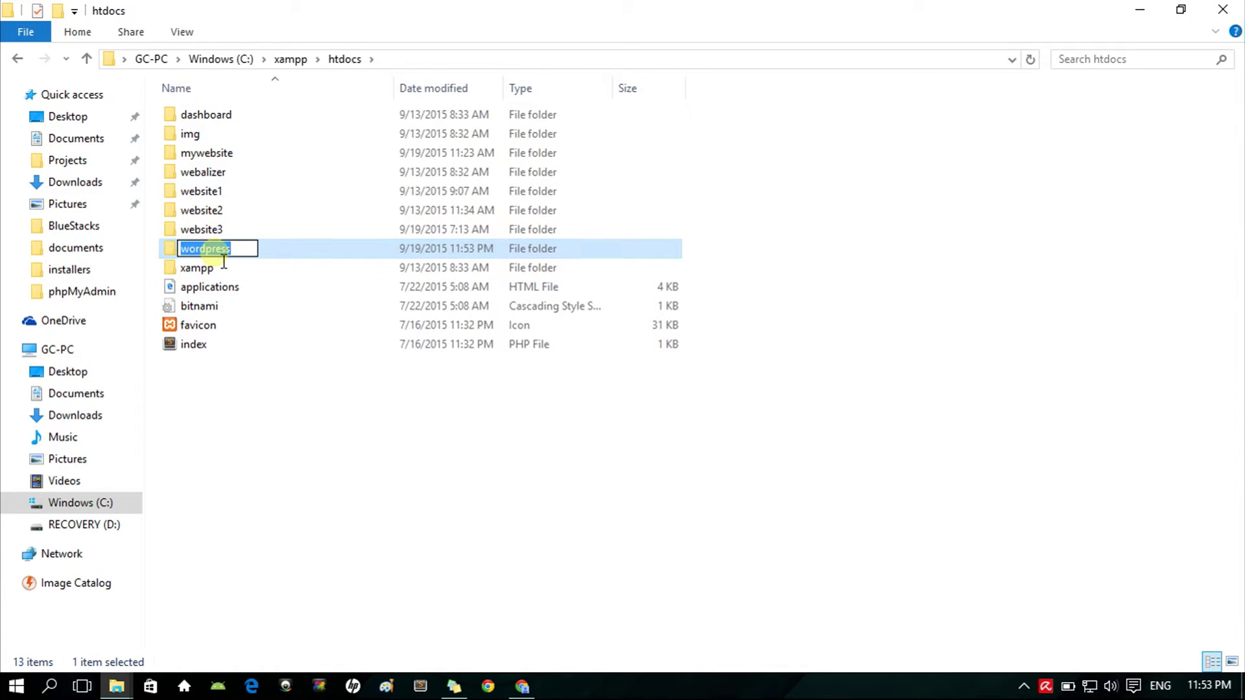
pyautogui.write('mywebsite')
pyautogui.hotkey('ctrl', 'a')
pyautogui.press('BackSpace')
pyautogui.write('any')
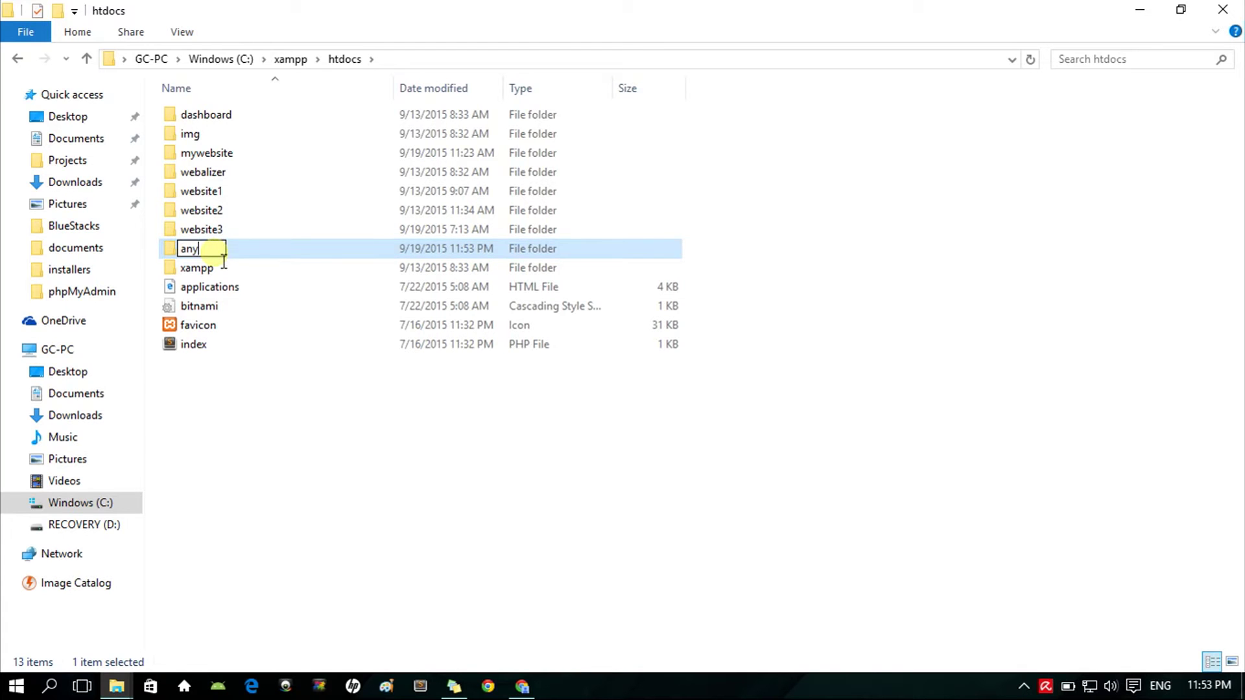
pyautogui.write('website')
pyautogui.hotkey('ctrl', 'a')
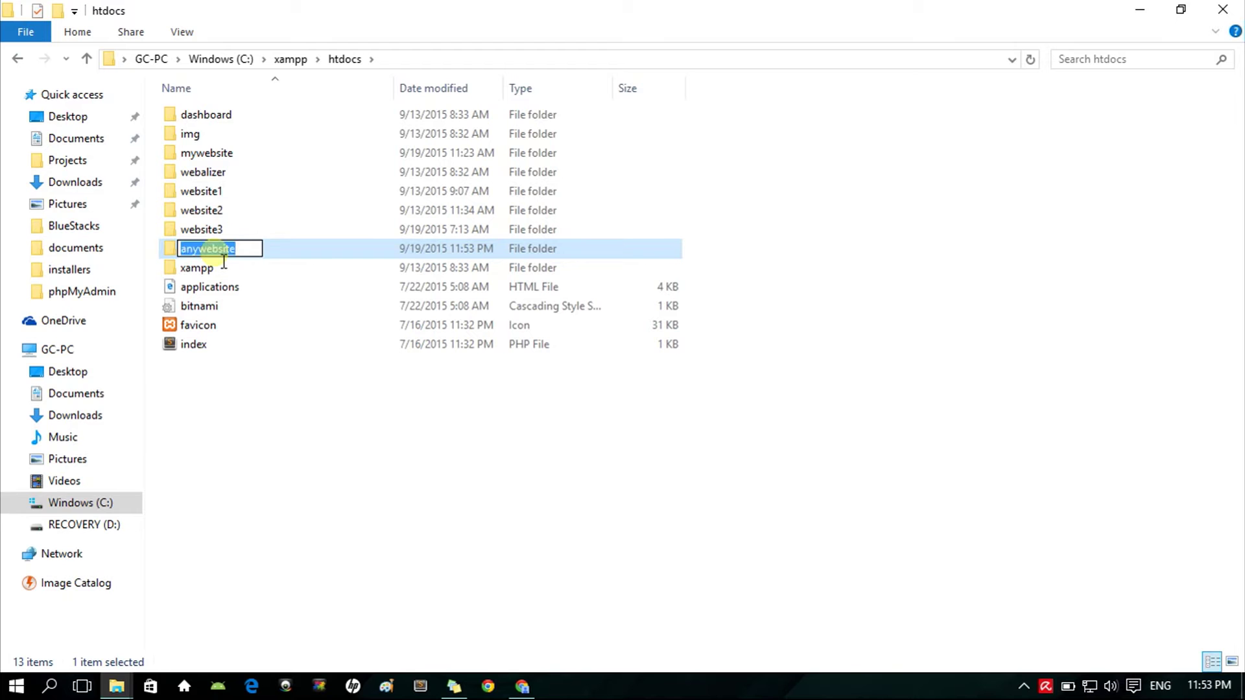
pyautogui.write('wordpress')
pyautogui.press('Return')
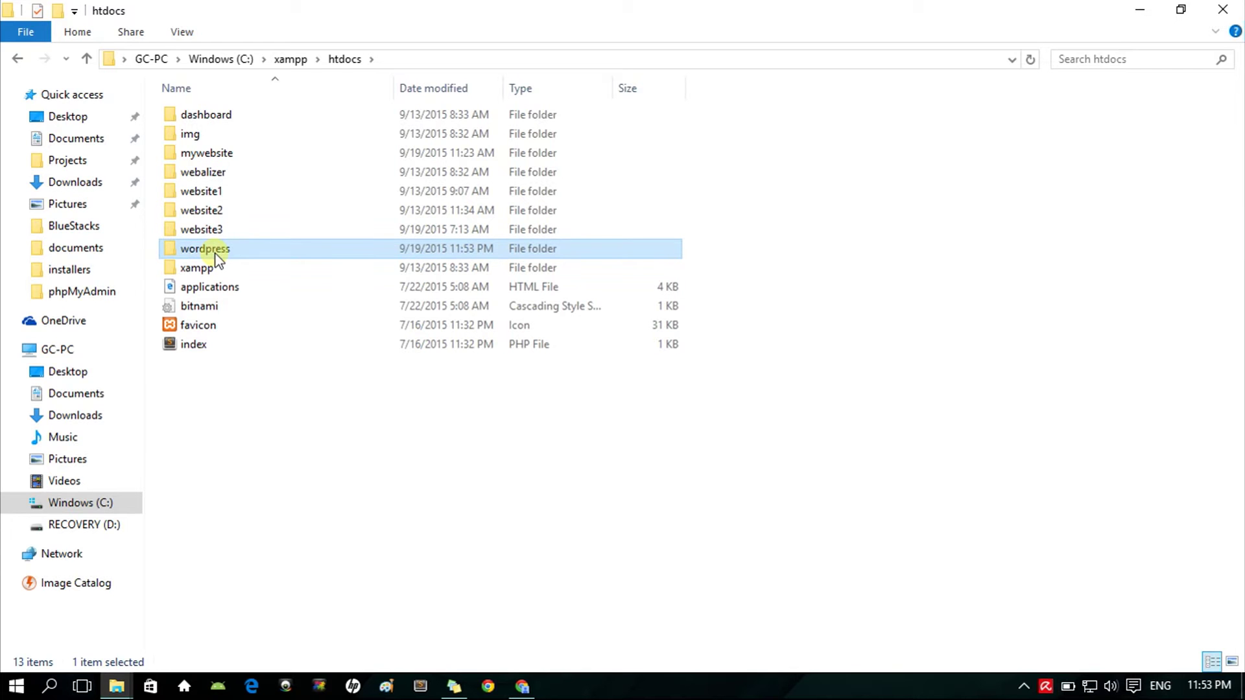
# Step: Load localhost/wordpress in a new tab and continue setup with English (United States)
pyautogui.click(523, 686)
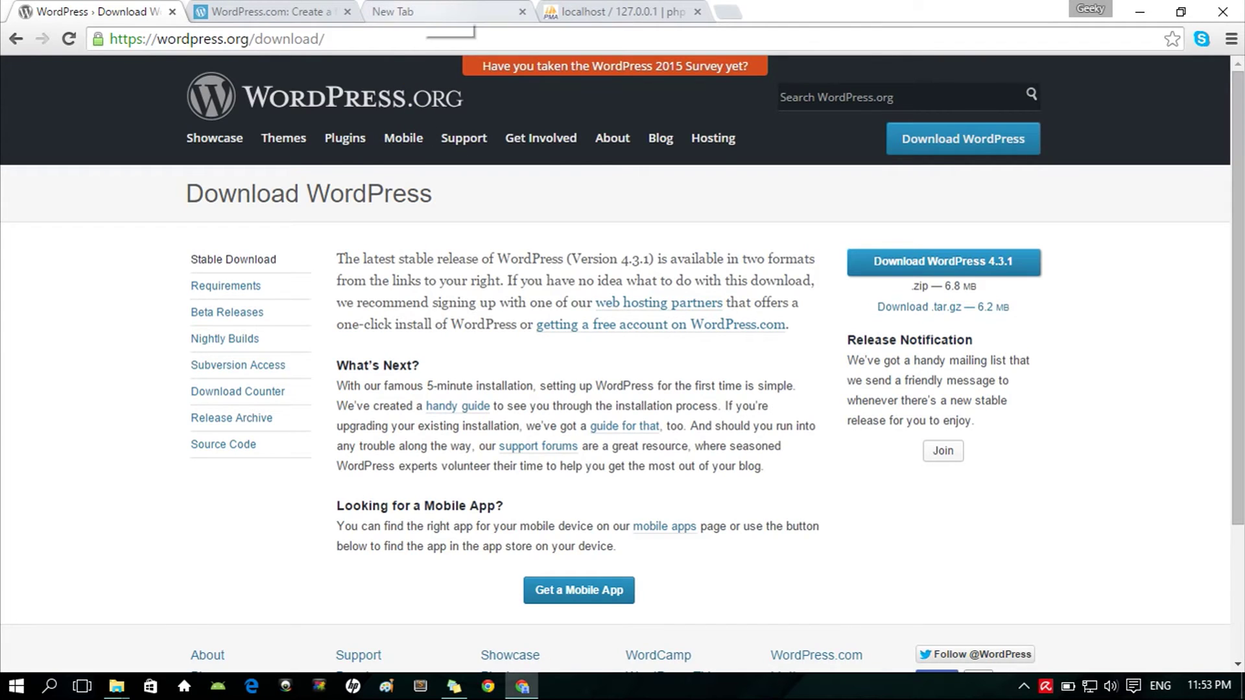
pyautogui.click(428, 23)
pyautogui.write('loca')
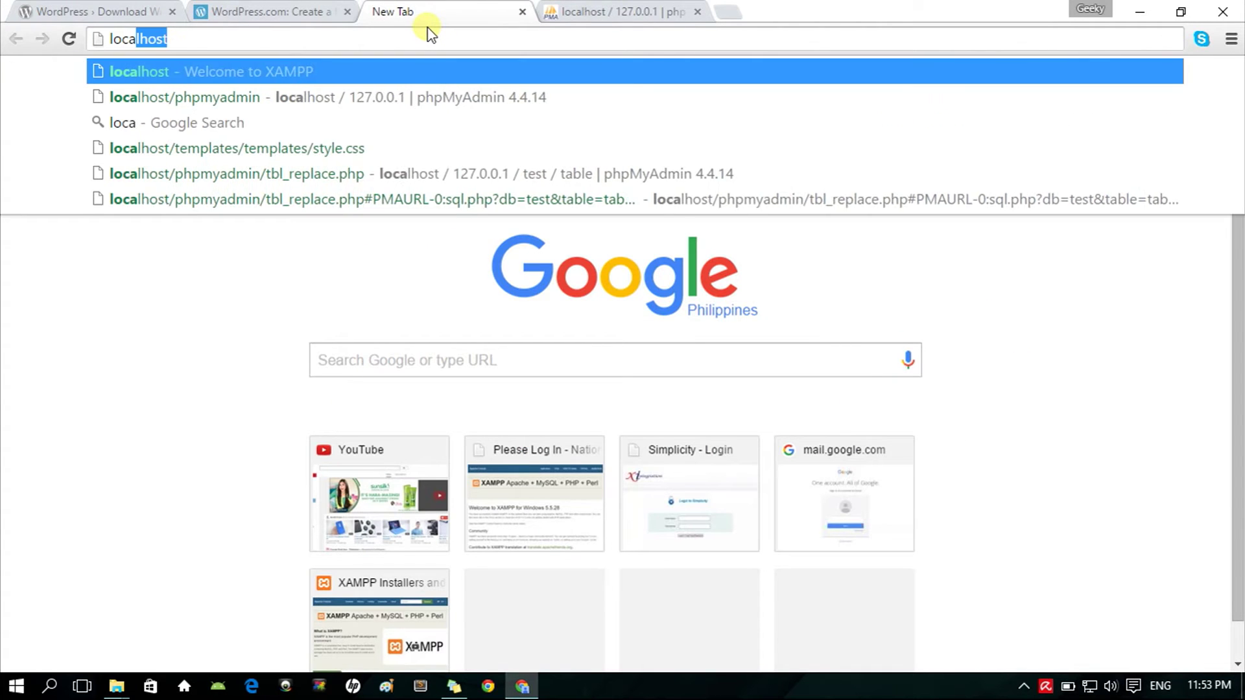
pyautogui.write('lhost/wordpress')
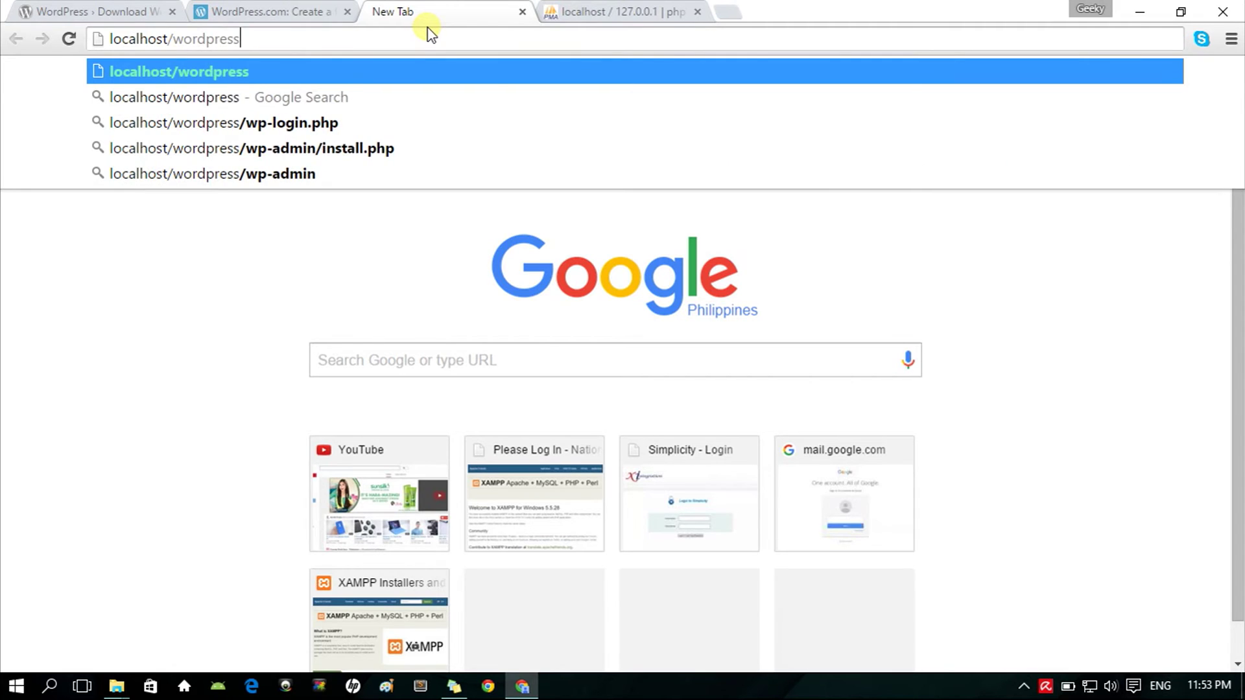
pyautogui.press('Return')
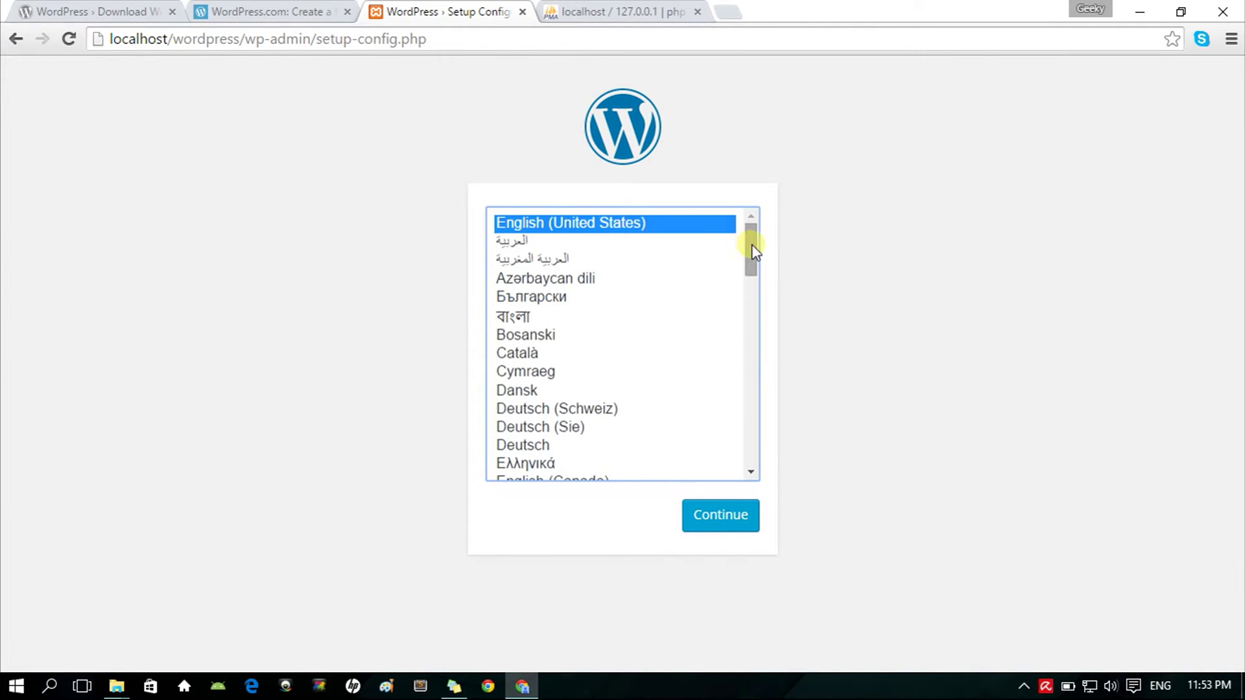
pyautogui.moveTo(750, 243); pyautogui.dragTo(752, 217)
pyautogui.click(749, 514)
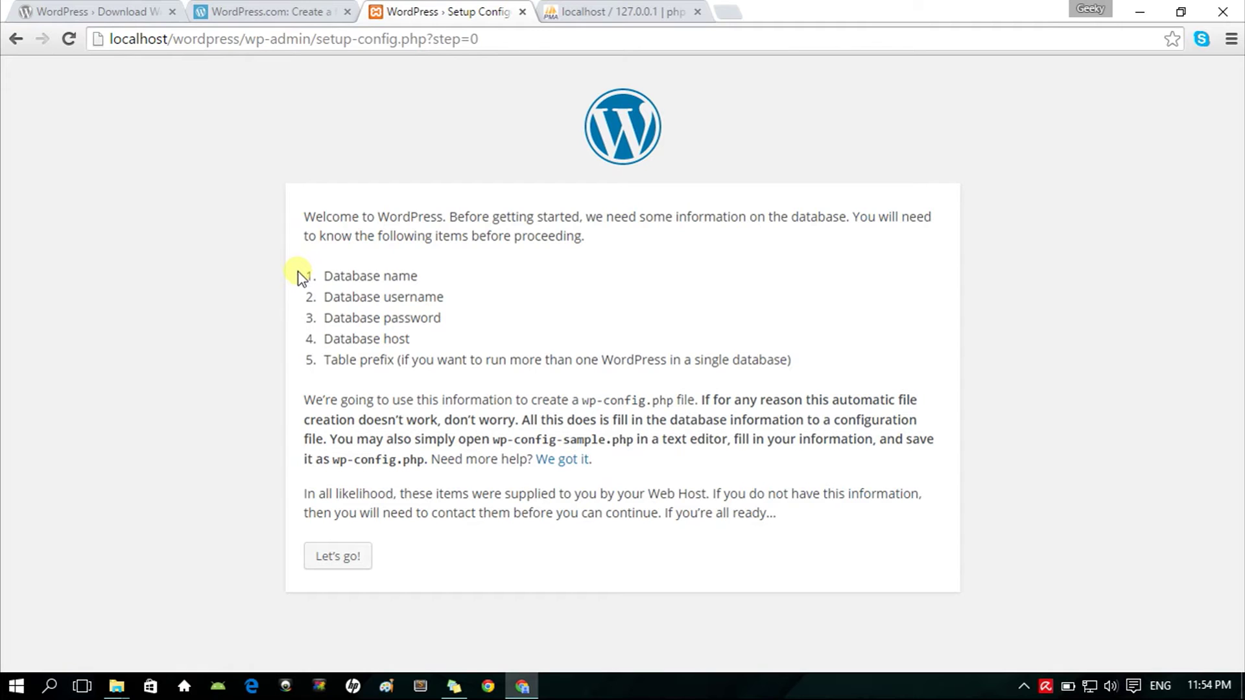
pyautogui.moveTo(300, 269); pyautogui.dragTo(422, 285)
pyautogui.moveTo(323, 297); pyautogui.dragTo(454, 305)
pyautogui.moveTo(322, 319); pyautogui.dragTo(450, 322)
pyautogui.moveTo(322, 339); pyautogui.dragTo(412, 342)
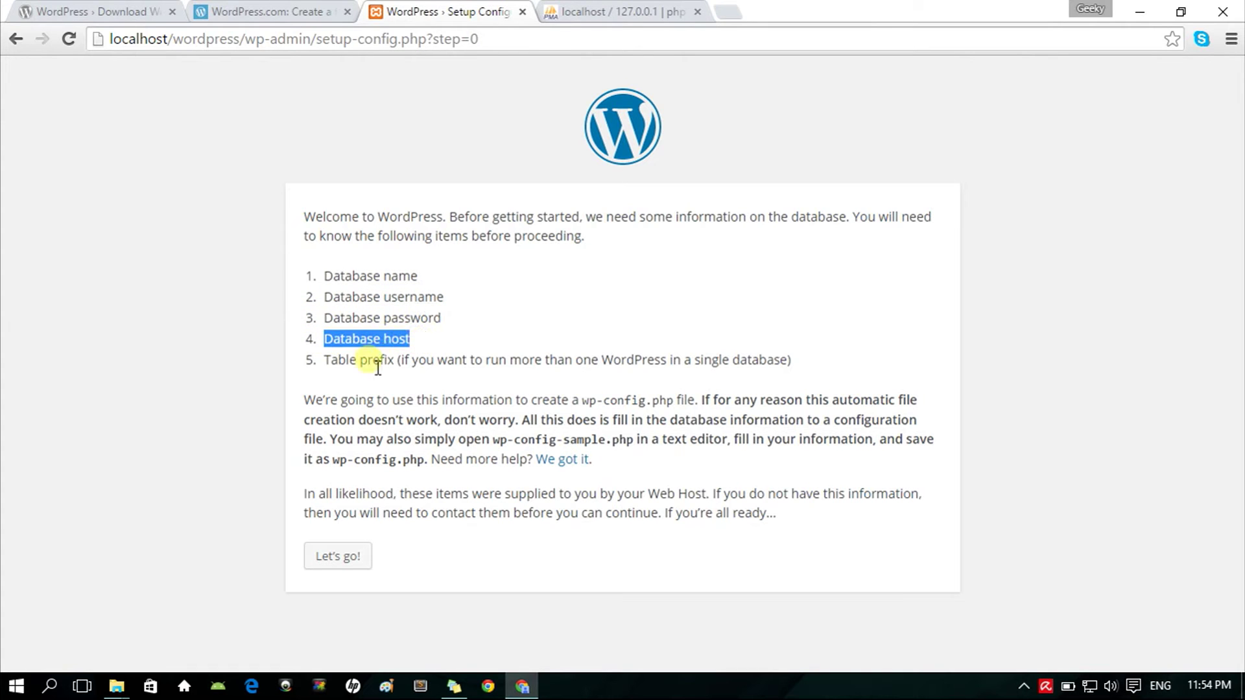
pyautogui.moveTo(324, 361); pyautogui.dragTo(802, 368)
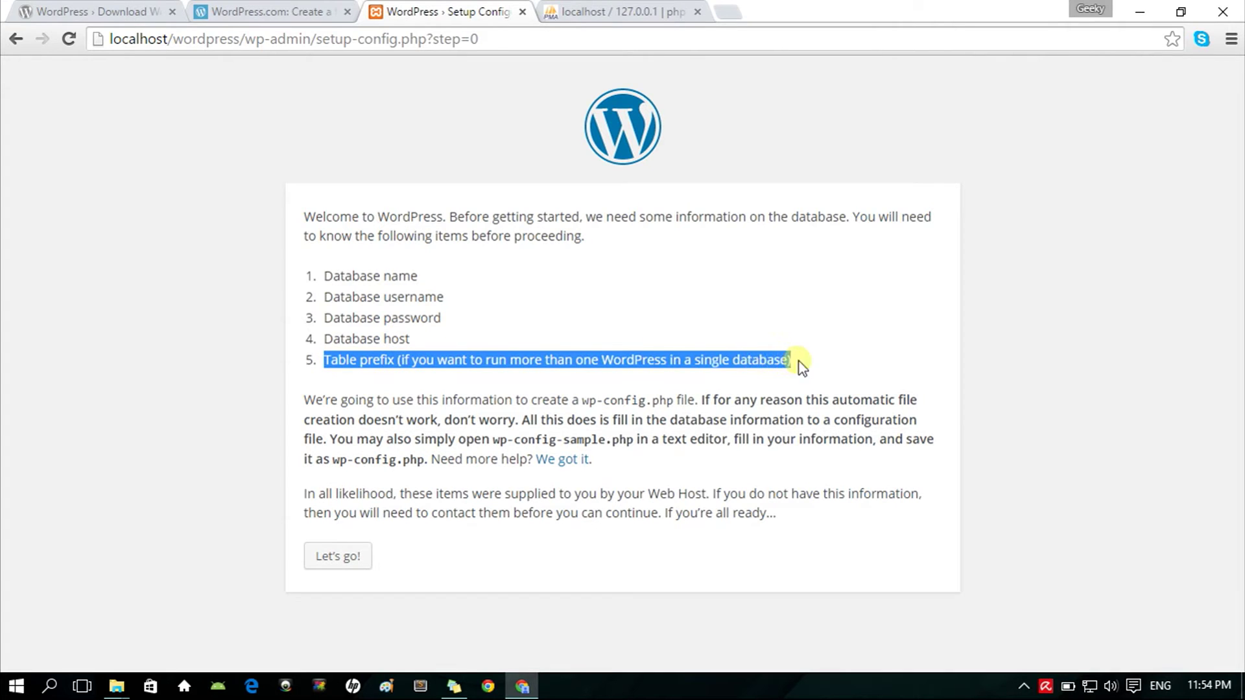
pyautogui.click(539, 334)
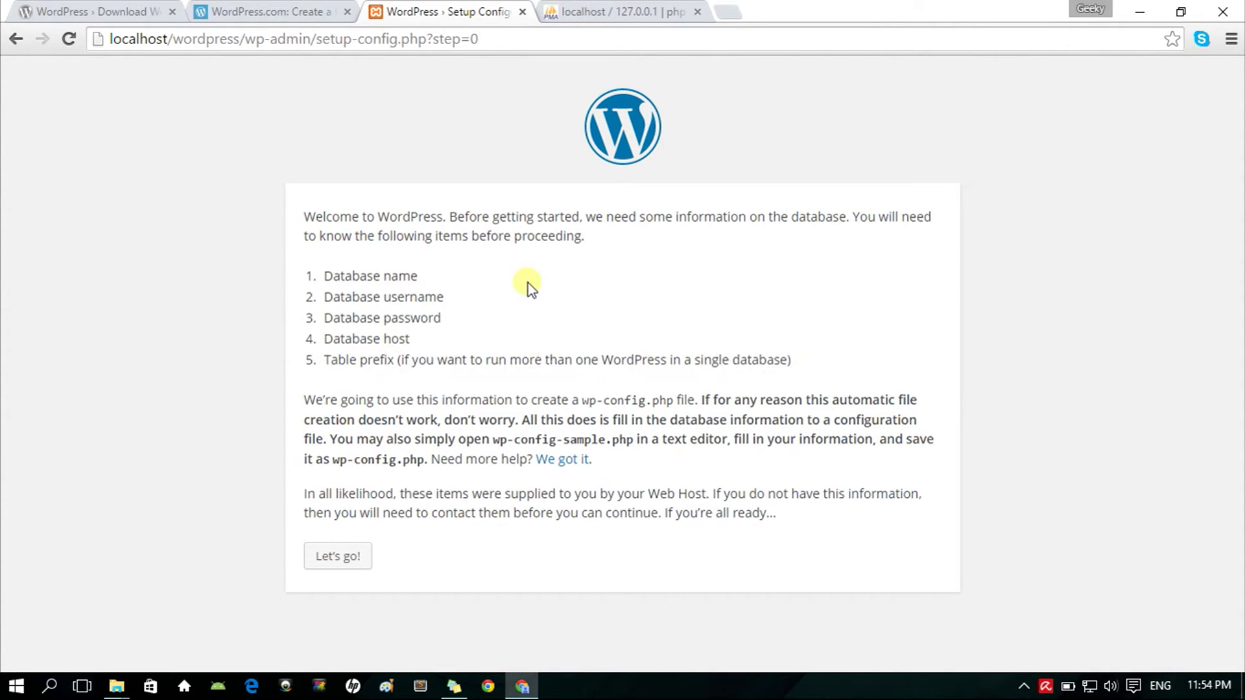
# Step: Create an empty database named wordpress in phpMyAdmin's Databases page
pyautogui.click(607, 11)
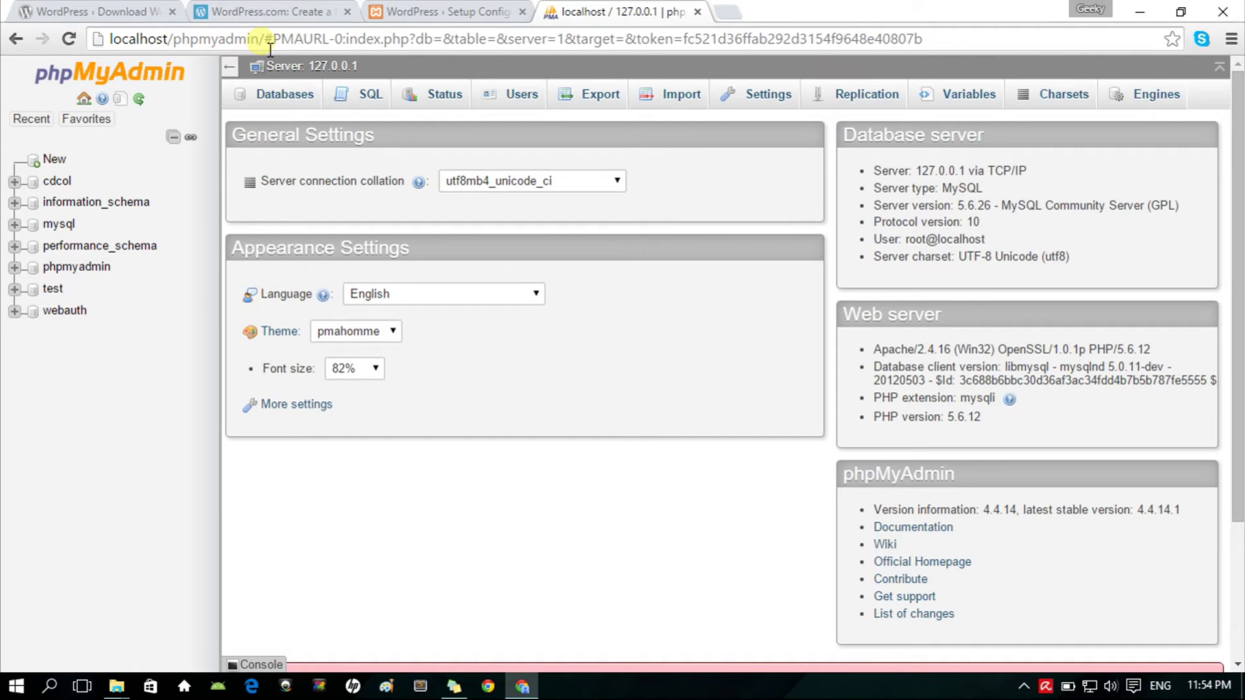
pyautogui.click(57, 160)
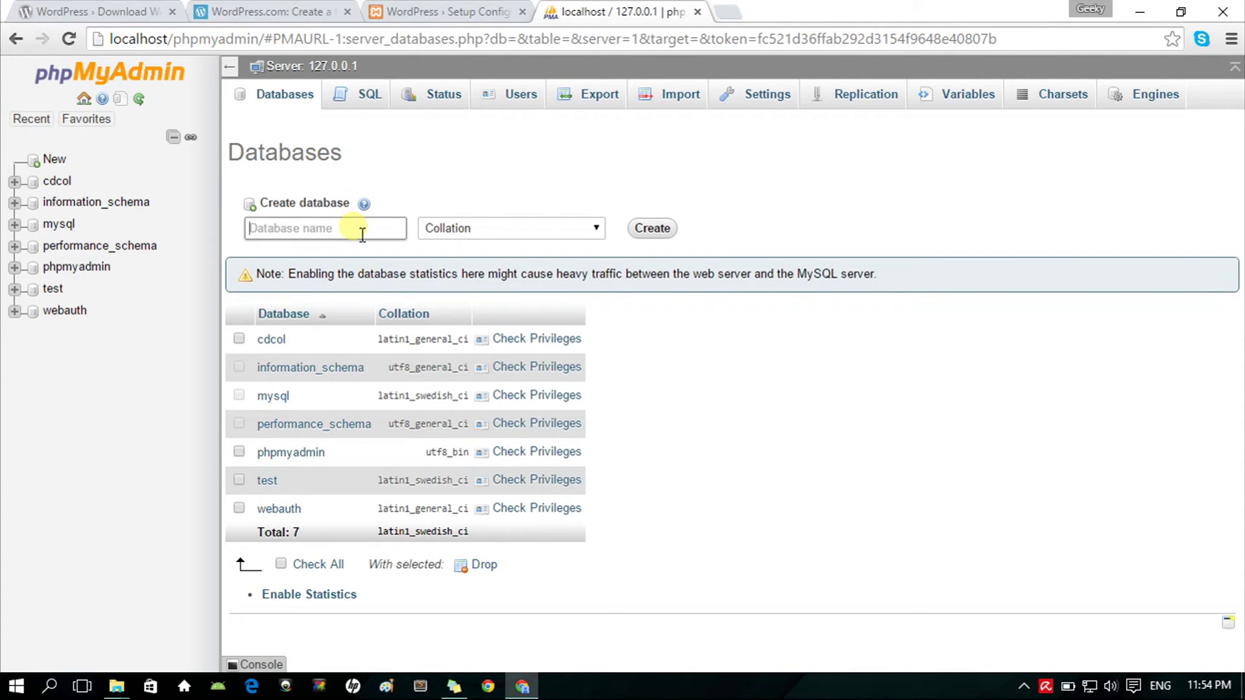
pyautogui.write('wordpress')
pyautogui.doubleClick(337, 230)
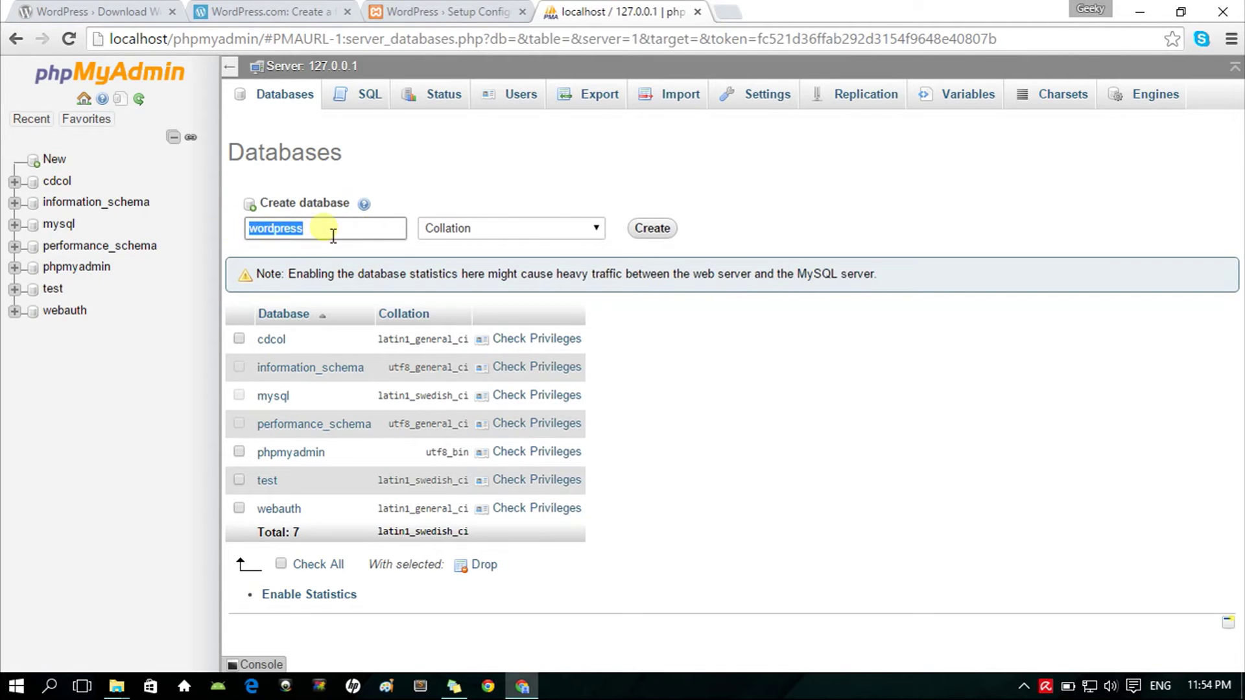
pyautogui.click(362, 235)
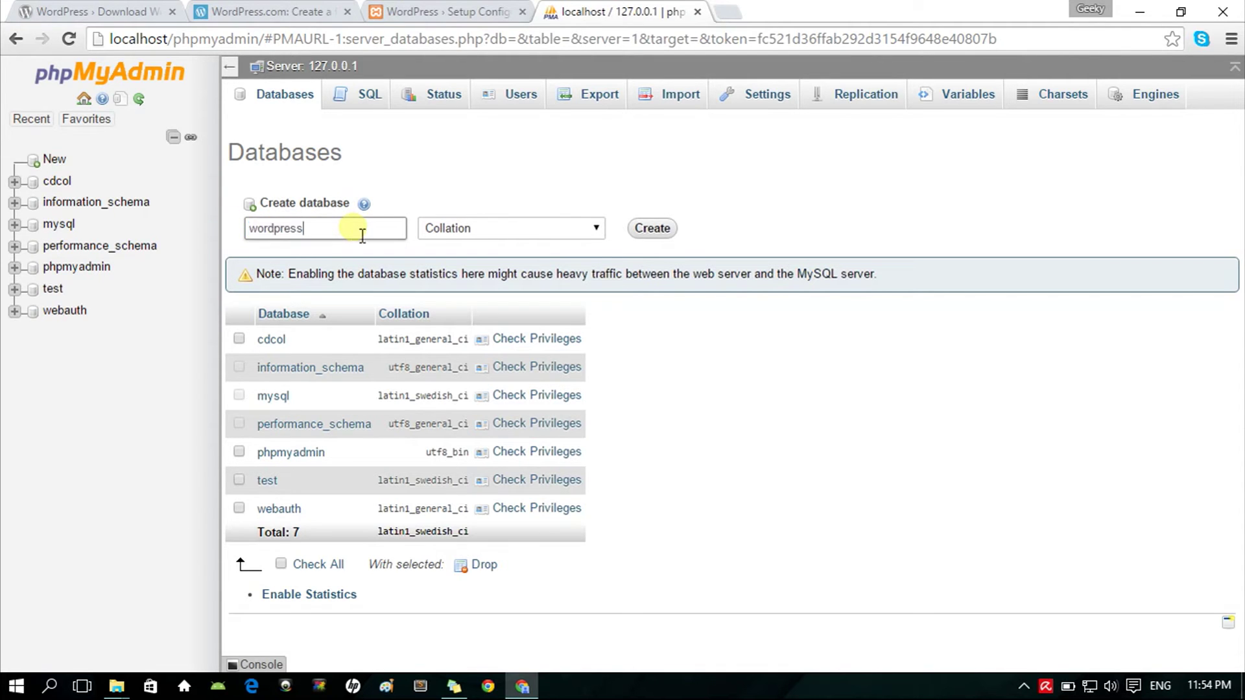
pyautogui.click(654, 230)
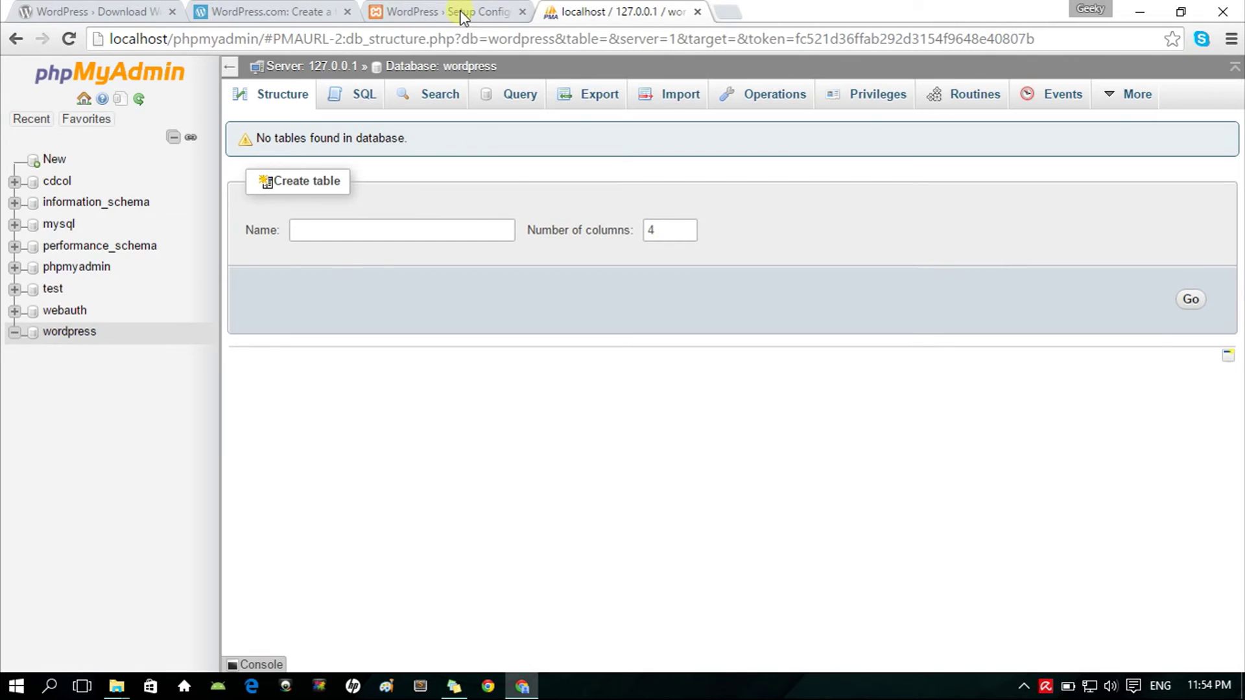
# Step: Return to the WordPress welcome page and highlight the database username and password requirements
pyautogui.click(459, 13)
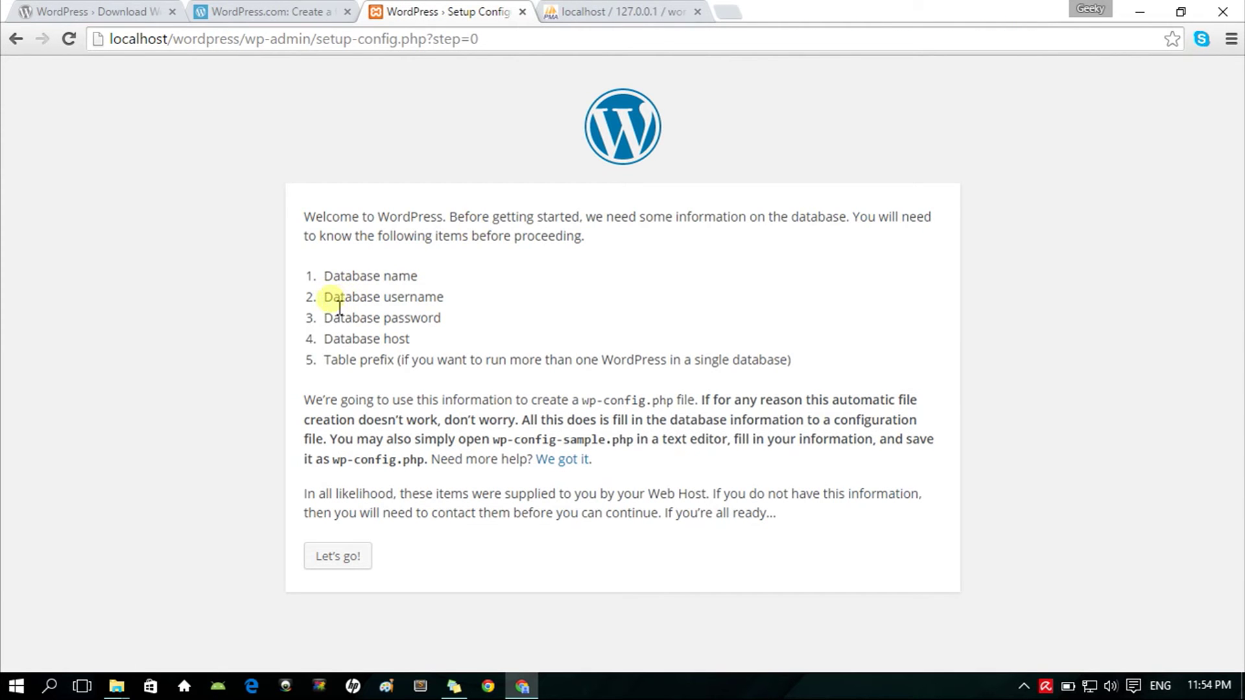
pyautogui.moveTo(332, 303); pyautogui.dragTo(464, 301)
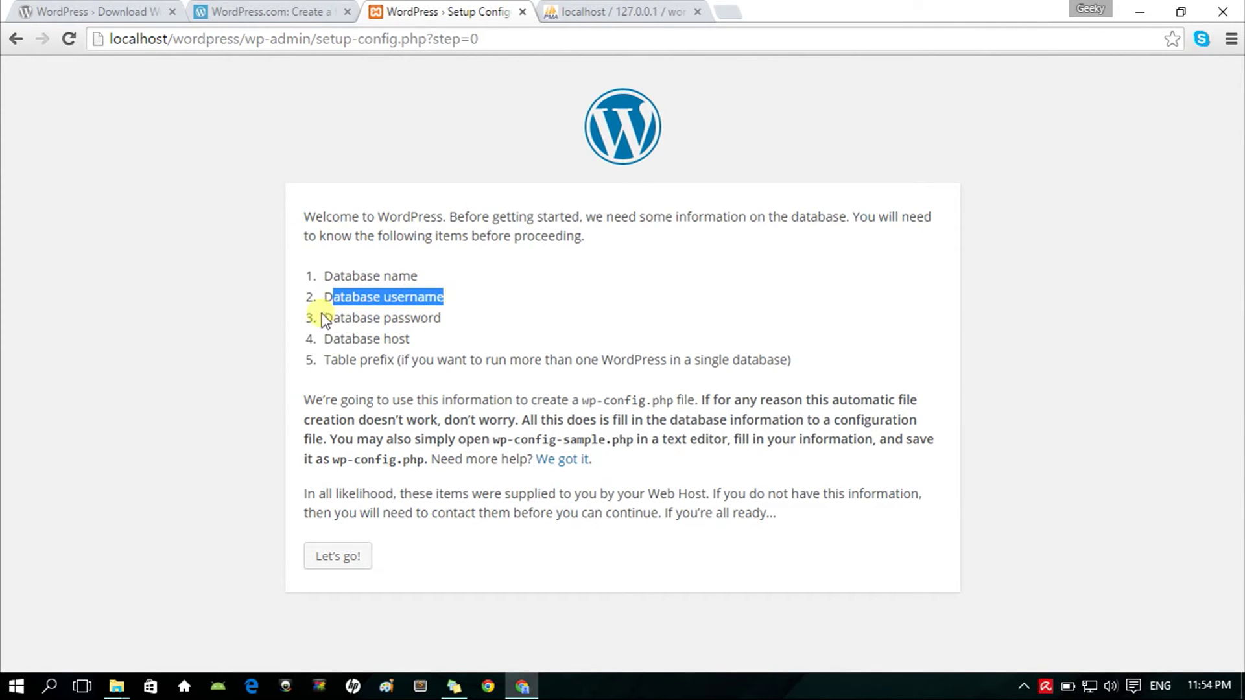
pyautogui.moveTo(322, 317); pyautogui.dragTo(452, 318)
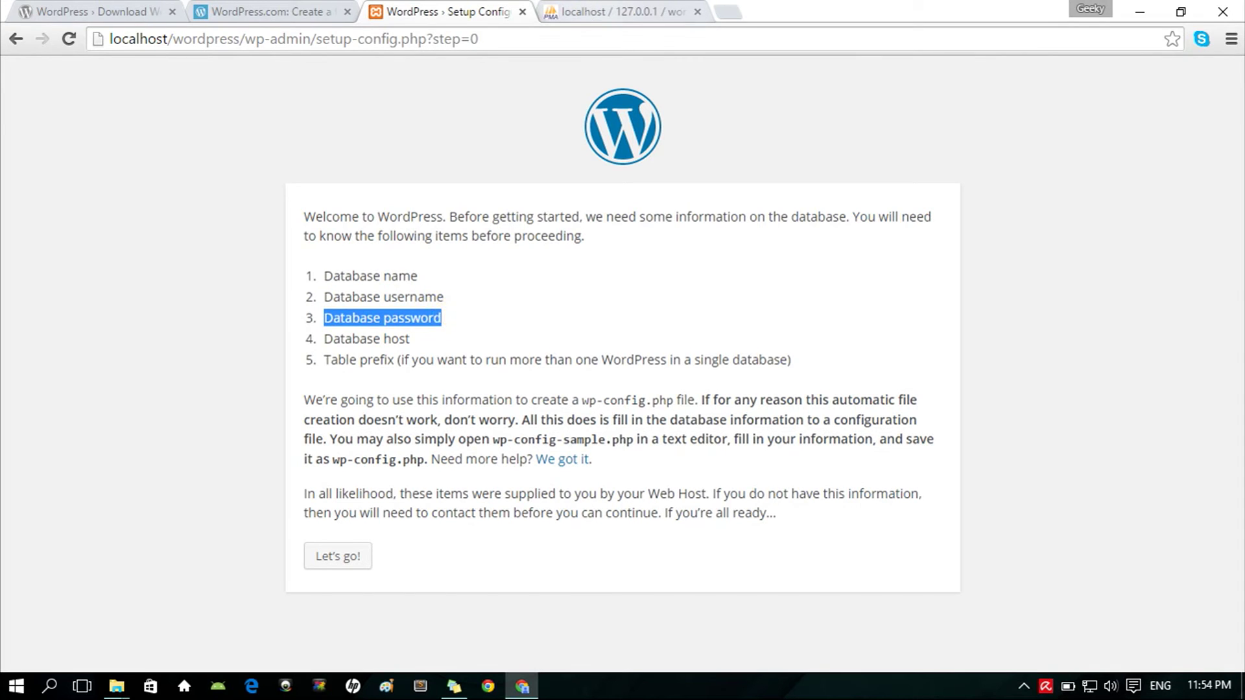
# Step: Start adding a phpMyAdmin user, entering the user name and host localhost
pyautogui.click(616, 12)
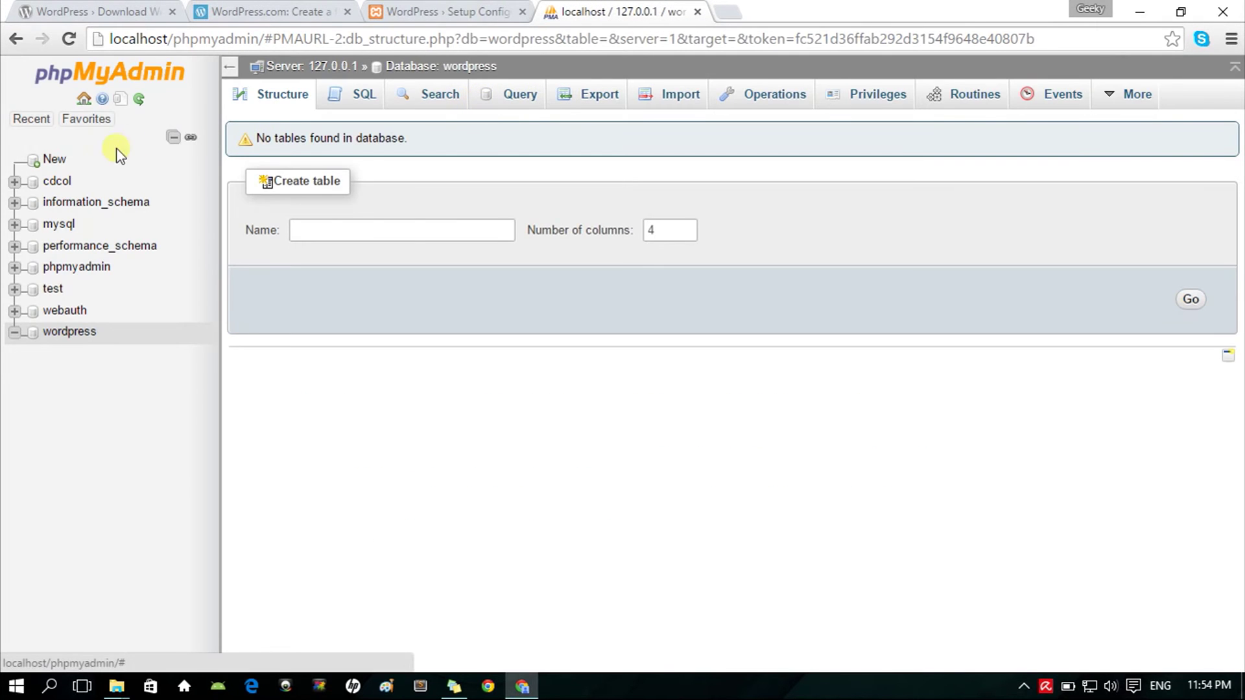
pyautogui.click(83, 99)
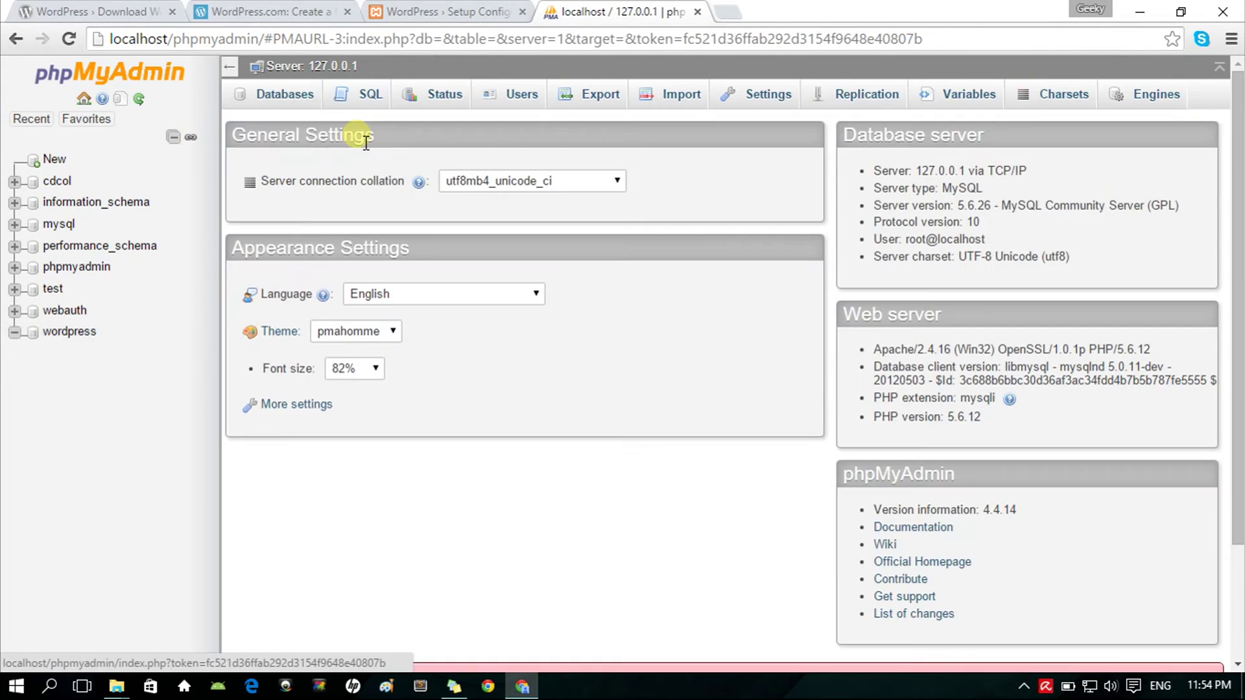
pyautogui.click(519, 95)
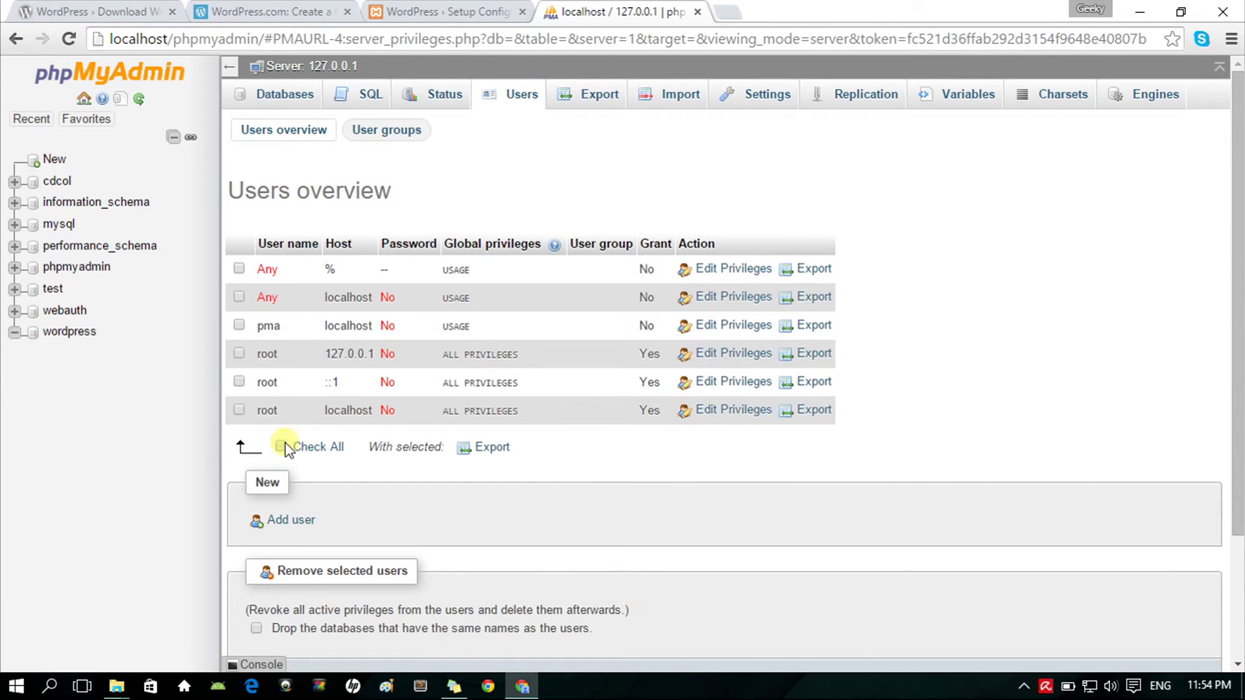
pyautogui.click(291, 521)
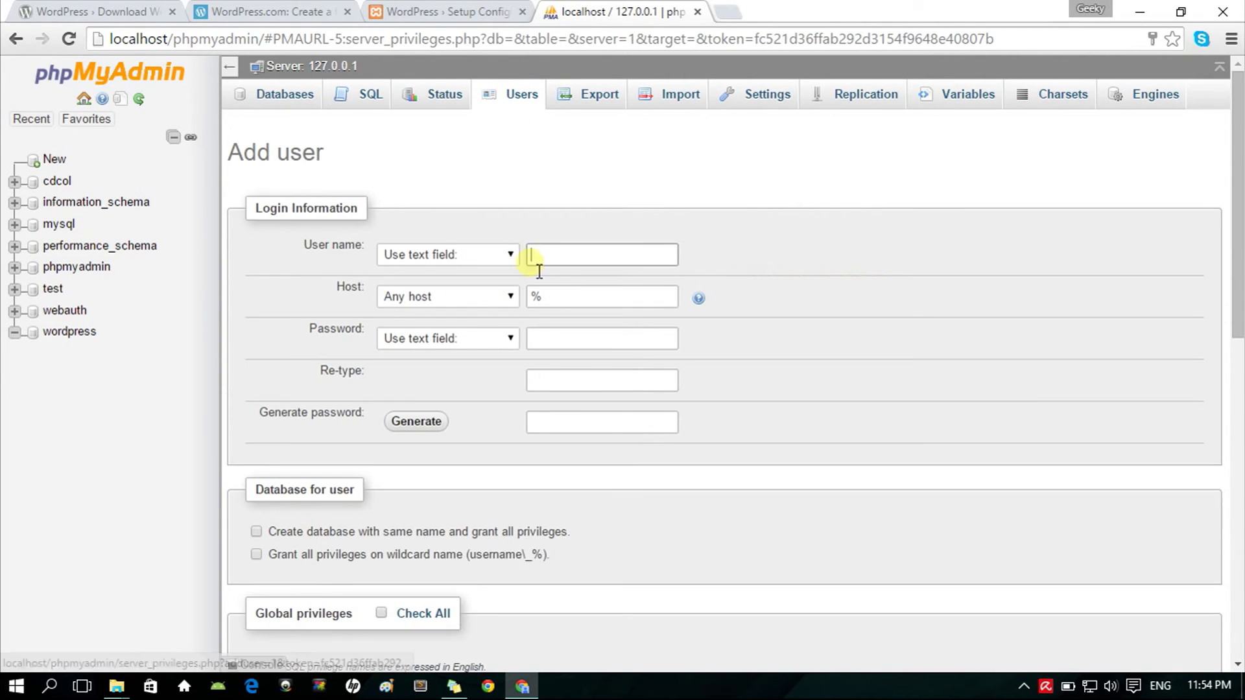
pyautogui.click(559, 261)
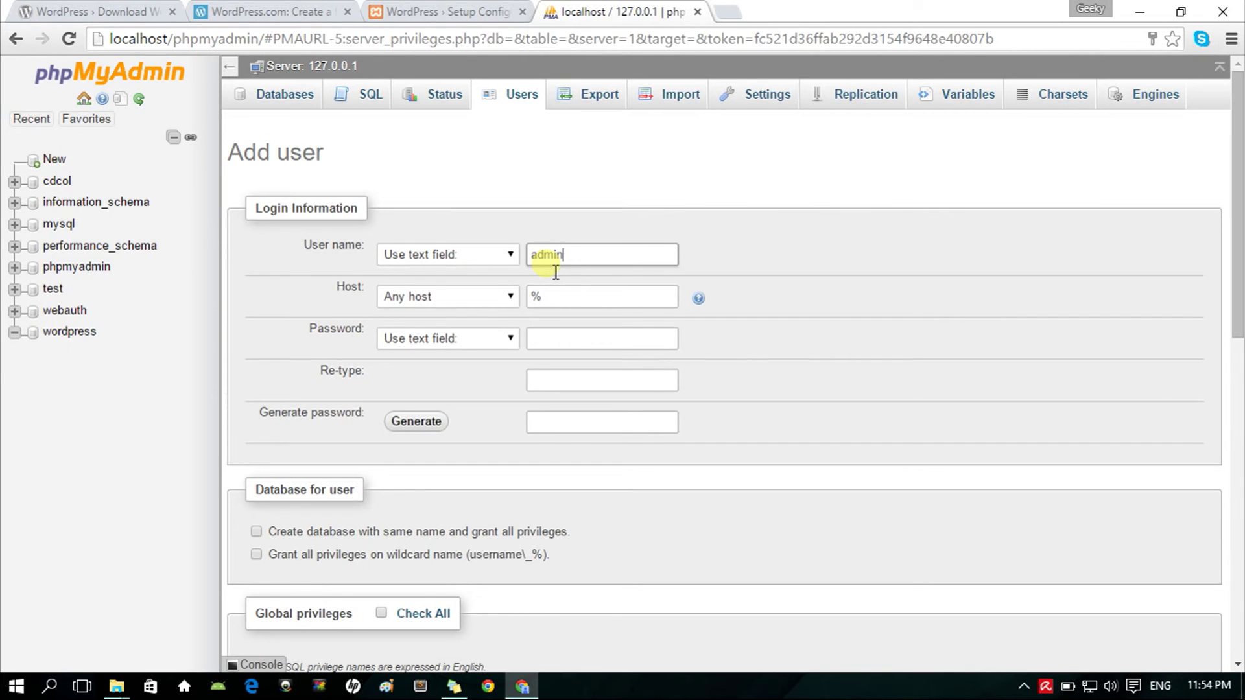
pyautogui.click(588, 300)
pyautogui.doubleClick(588, 300)
pyautogui.write('localhost')
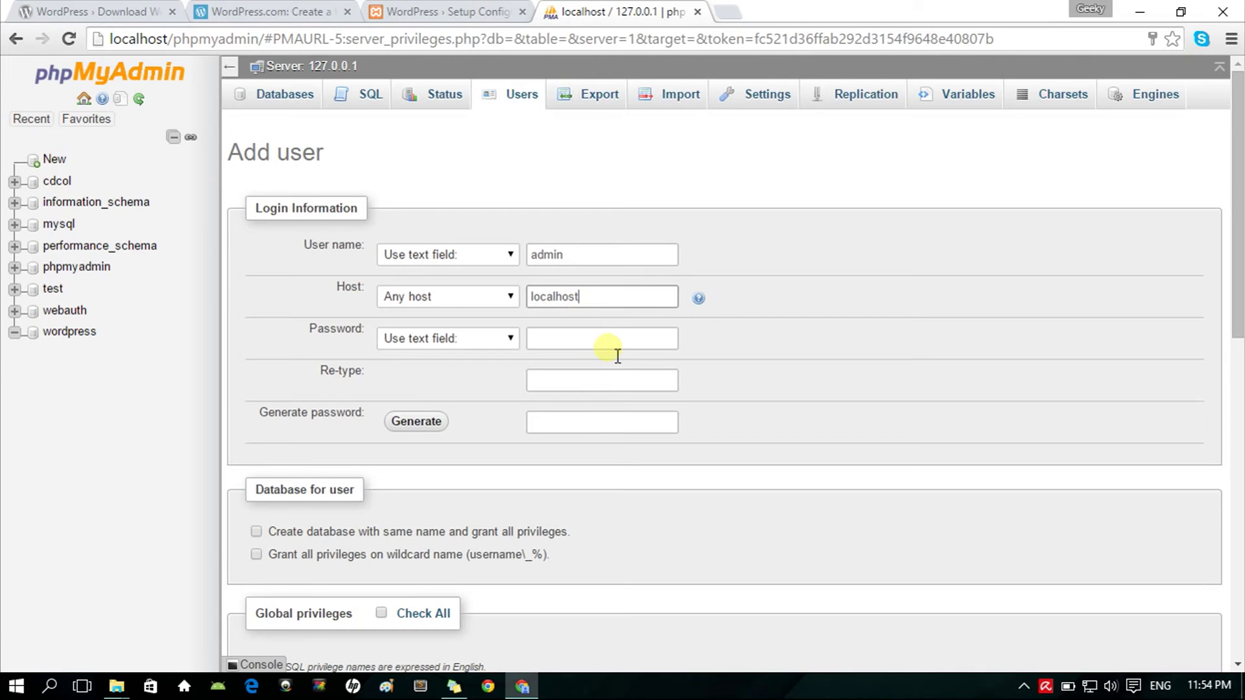
# Step: Enter and retype the user's password, grant all global privileges, and create the user
pyautogui.click(615, 345)
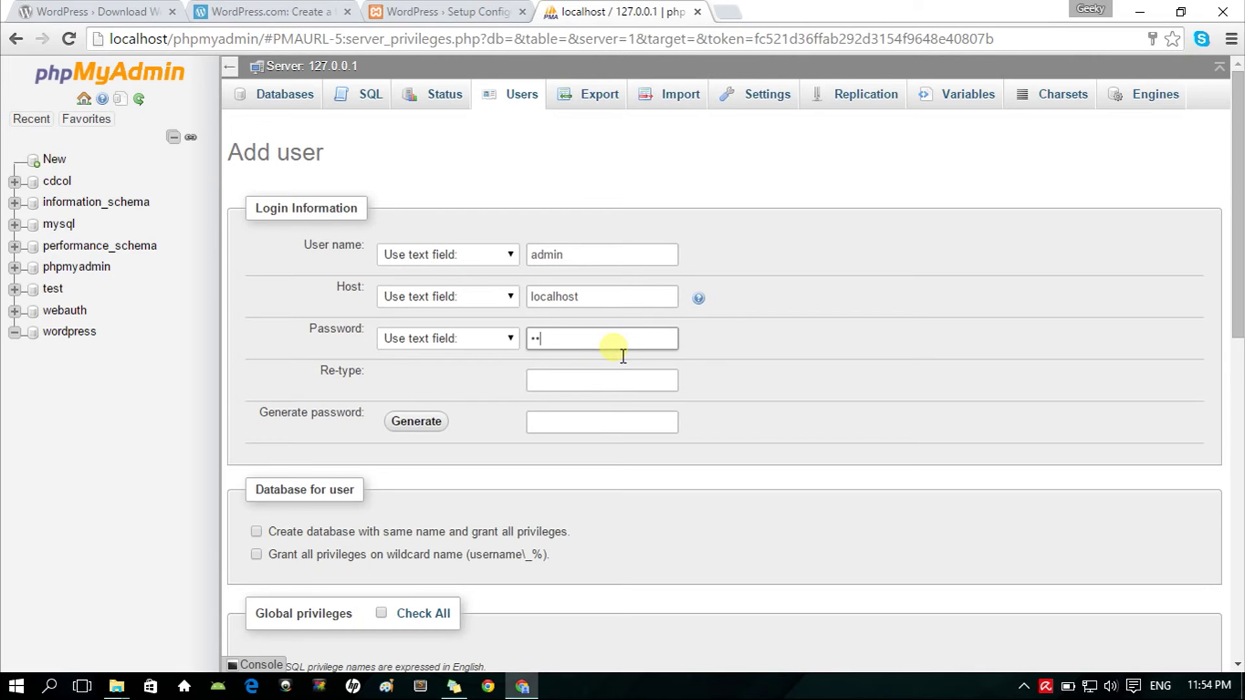
pyautogui.write('•')
pyautogui.click(636, 379)
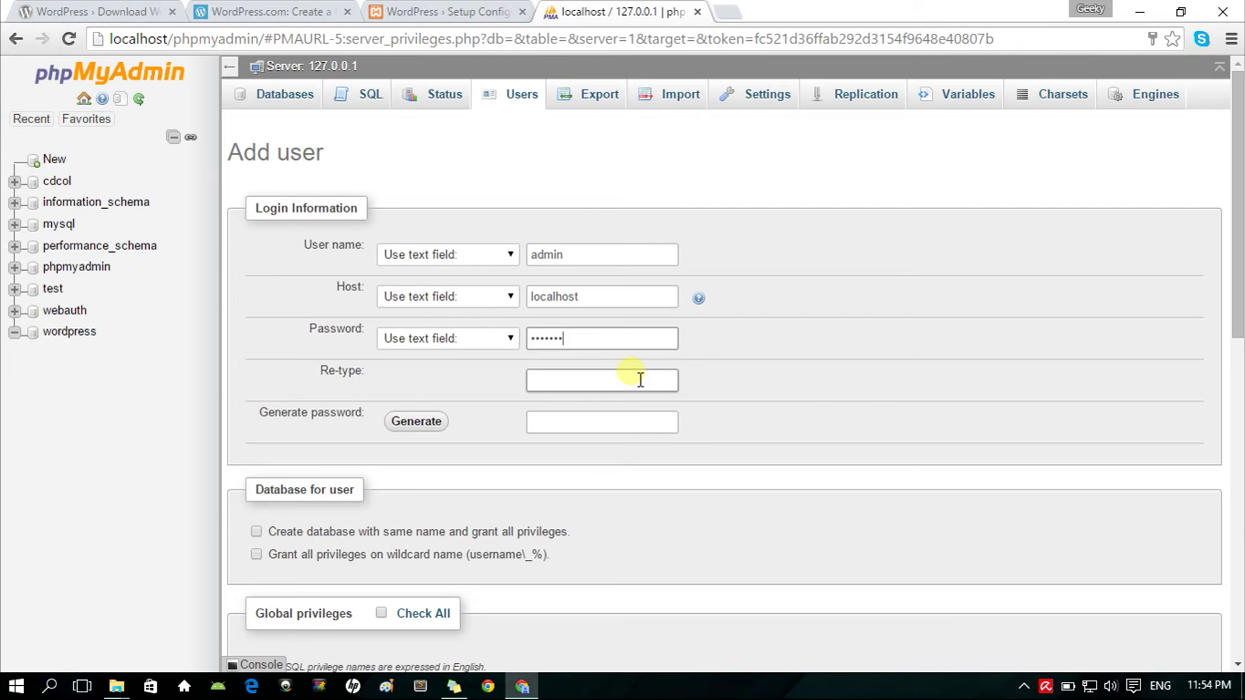
pyautogui.write('•••••••')
pyautogui.scroll(-3, 363, 446)
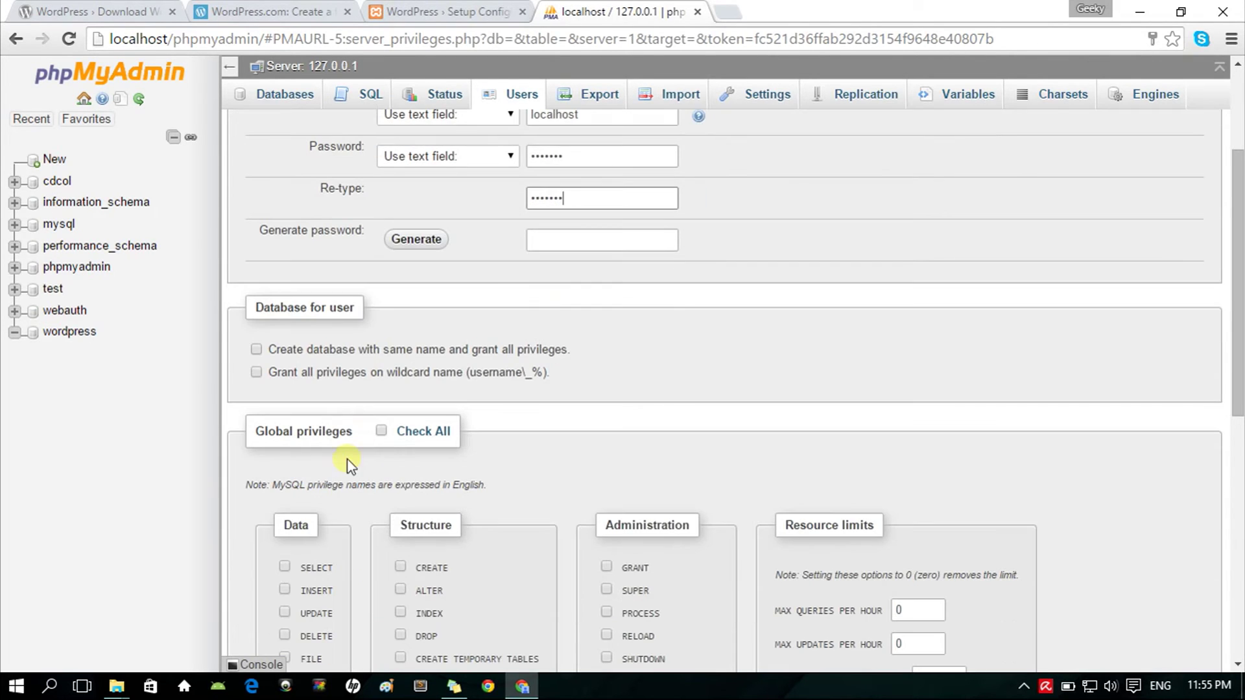
pyautogui.click(383, 431)
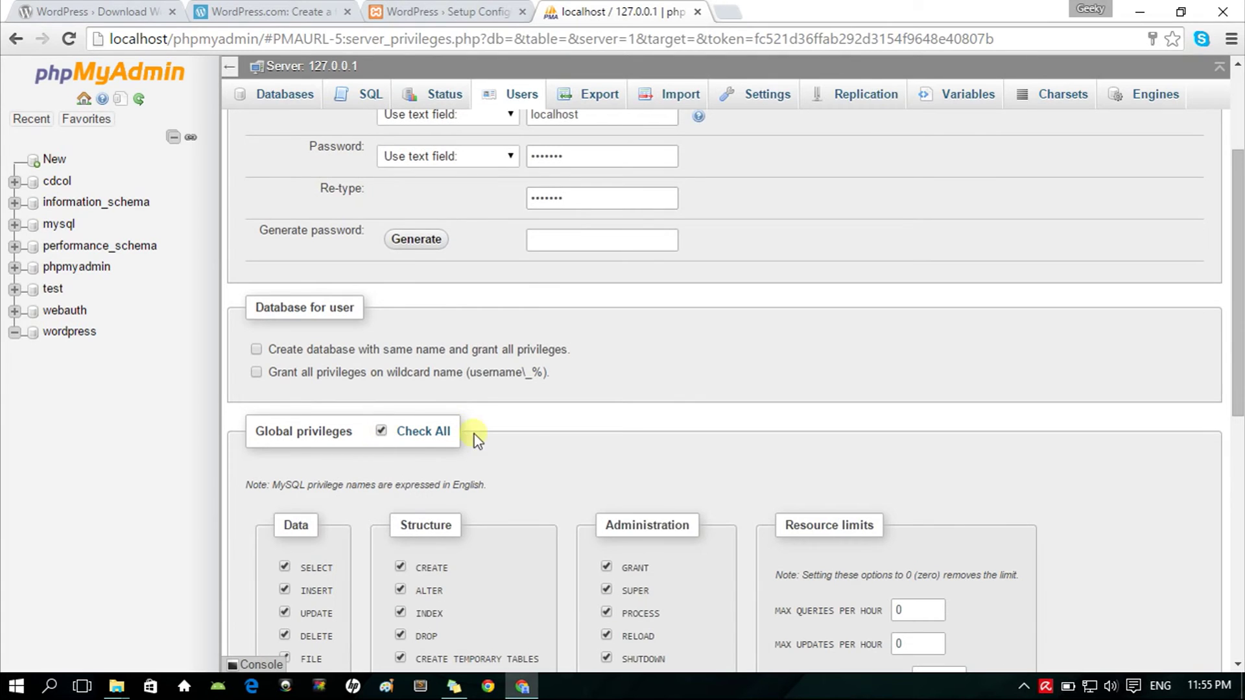
pyautogui.scroll(-3, 1111, 491)
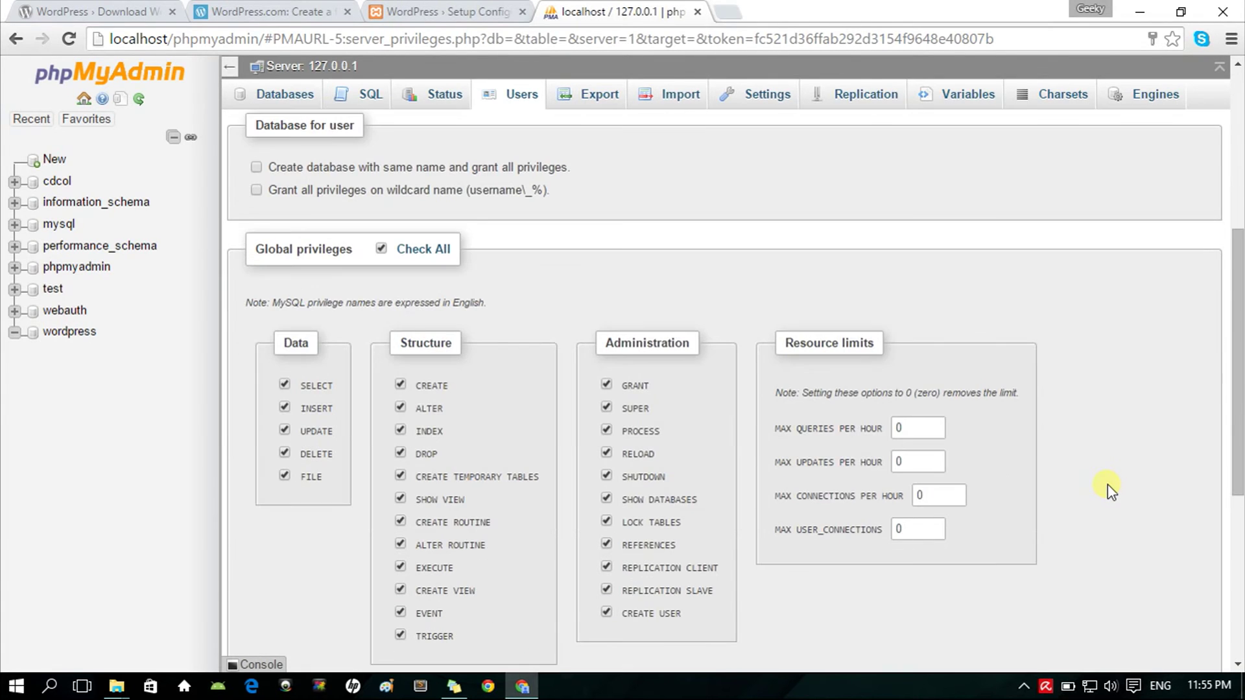
pyautogui.scroll(-6, 1028, 489)
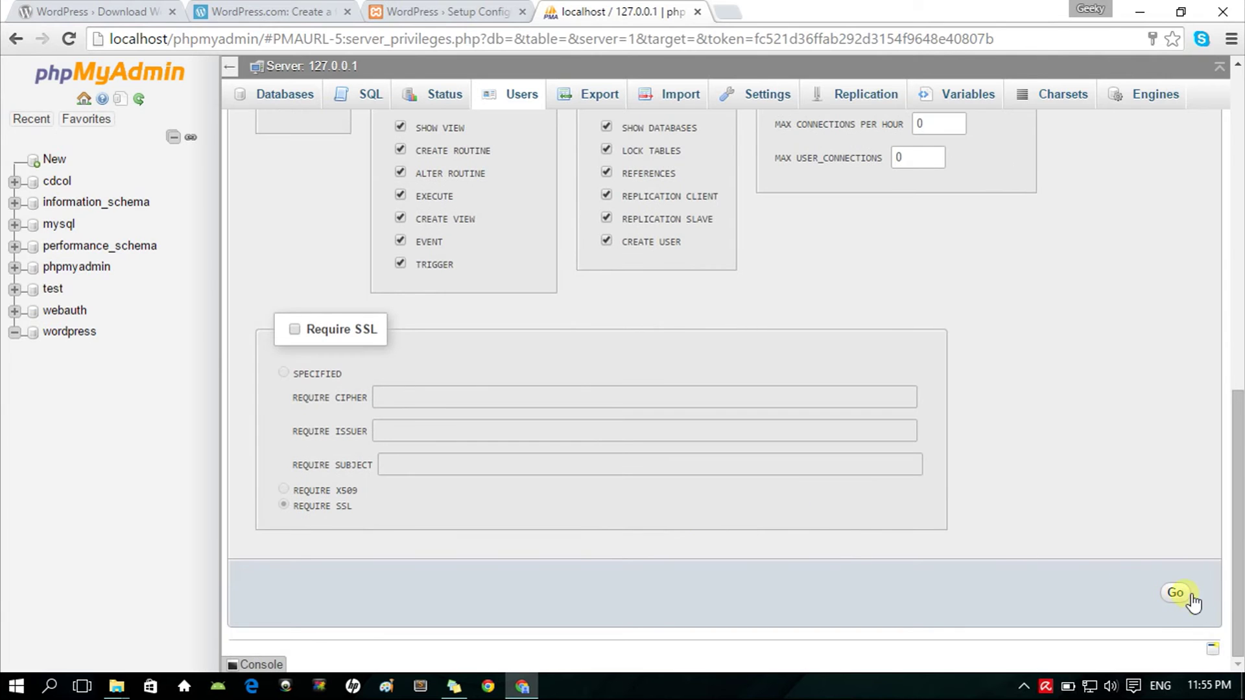
pyautogui.click(1191, 595)
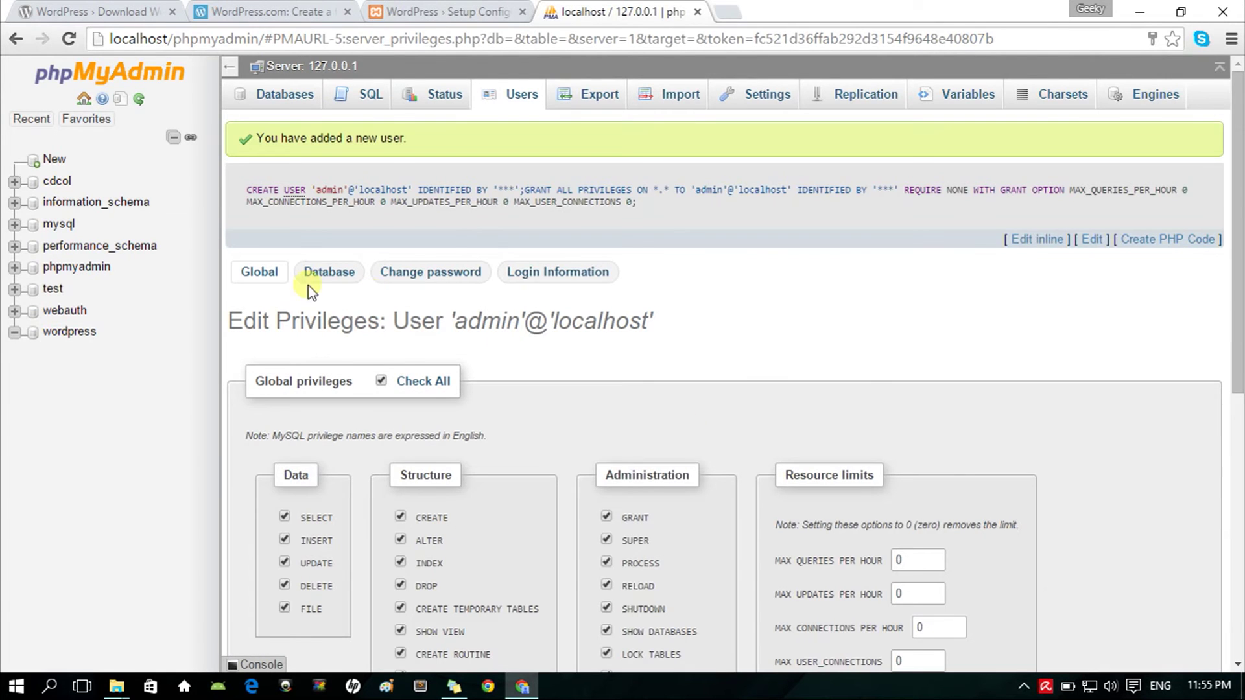
# Step: Review the database host and table prefix requirements, then proceed to the connection form
pyautogui.click(447, 11)
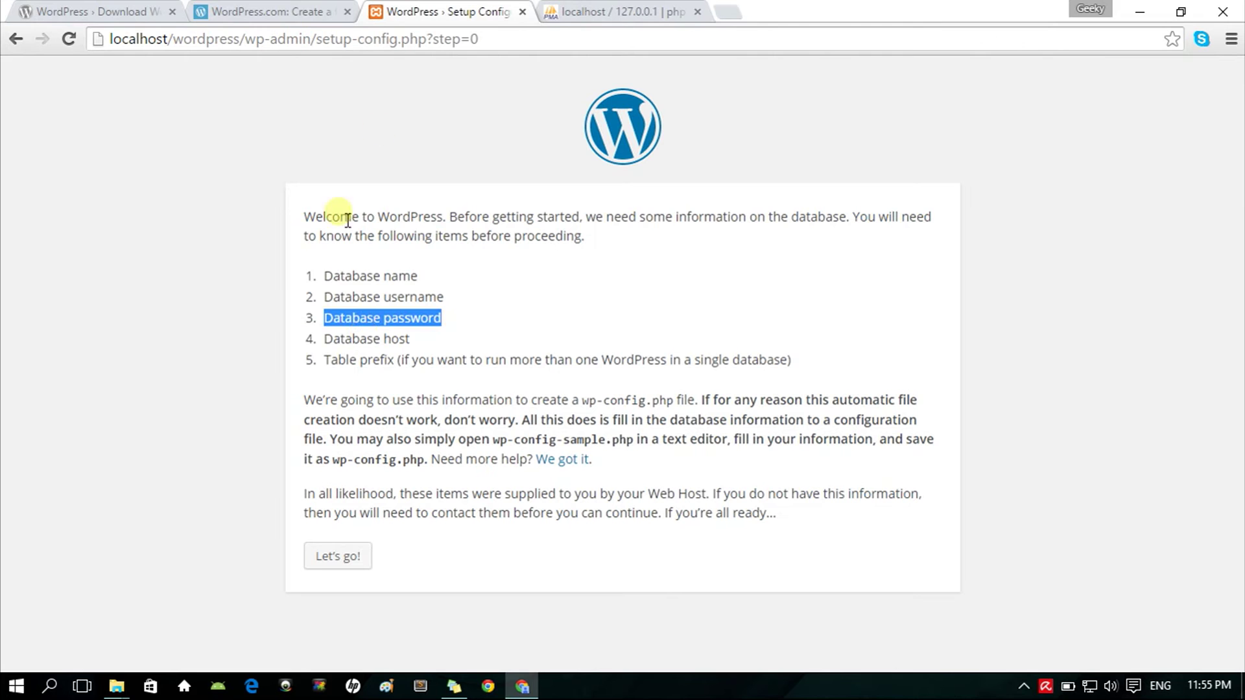
pyautogui.moveTo(413, 340)
pyautogui.mouseDown()
pyautogui.moveTo(352, 344)
pyautogui.moveTo(422, 352)
pyautogui.mouseUp()
pyautogui.click(422, 337)
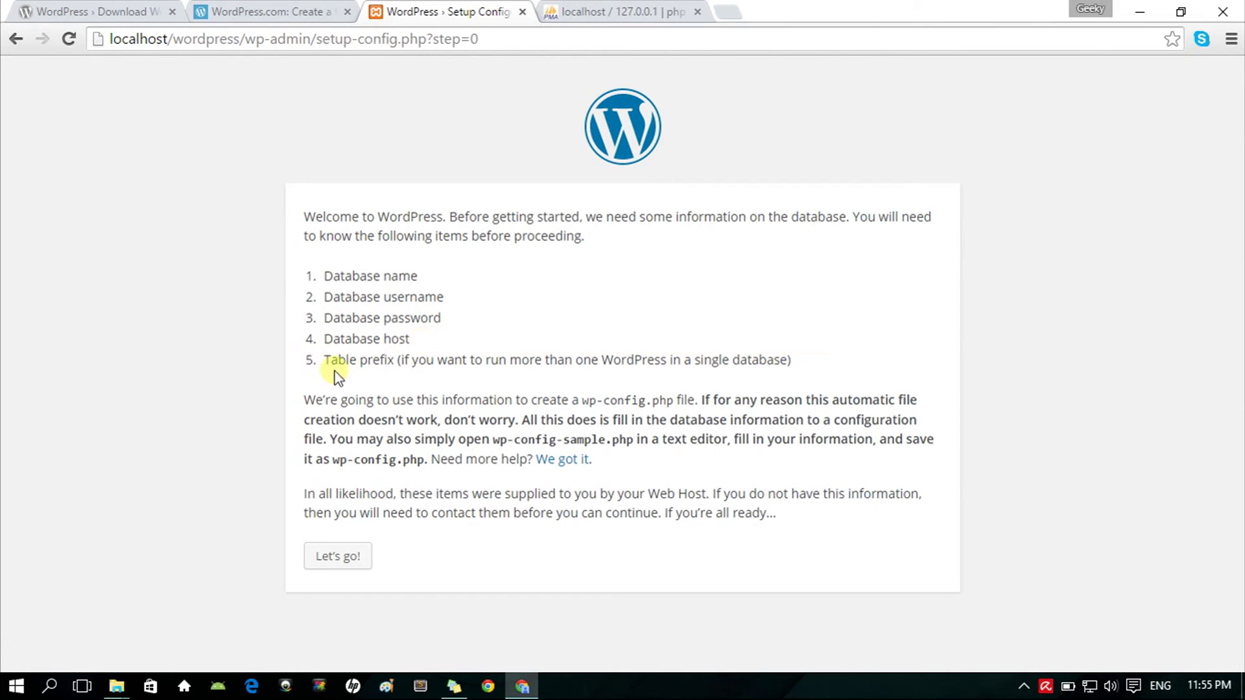
pyautogui.moveTo(328, 360); pyautogui.dragTo(422, 362)
pyautogui.click(356, 388)
pyautogui.click(350, 561)
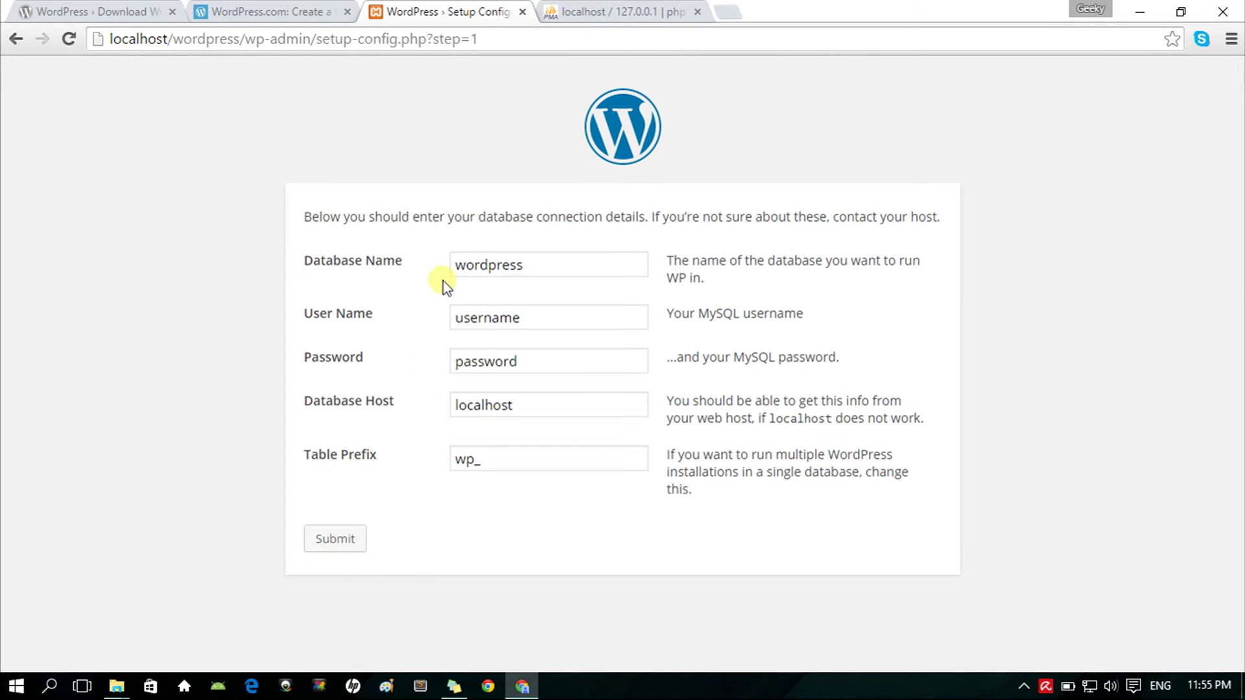
# Step: Submit database wordpress with the MySQL user's name and password, host localhost, prefix wp_
pyautogui.click(478, 266)
pyautogui.doubleClick(487, 267)
pyautogui.click(542, 270)
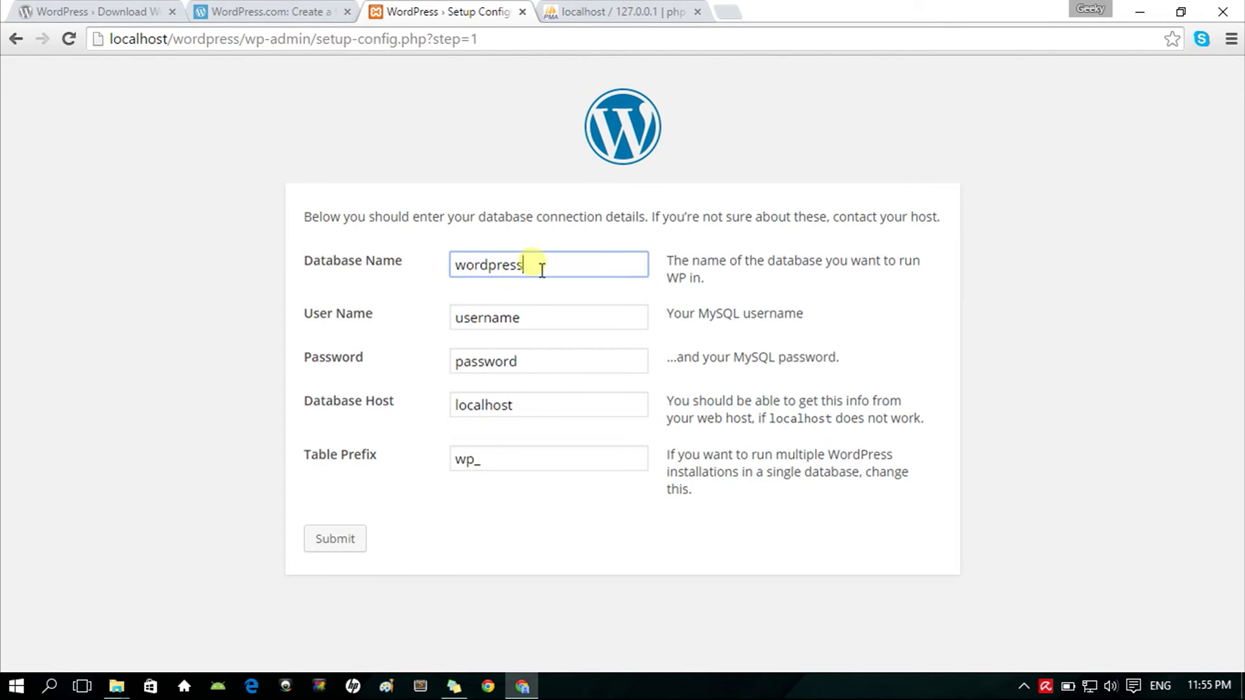
pyautogui.click(536, 322)
pyautogui.doubleClick(538, 325)
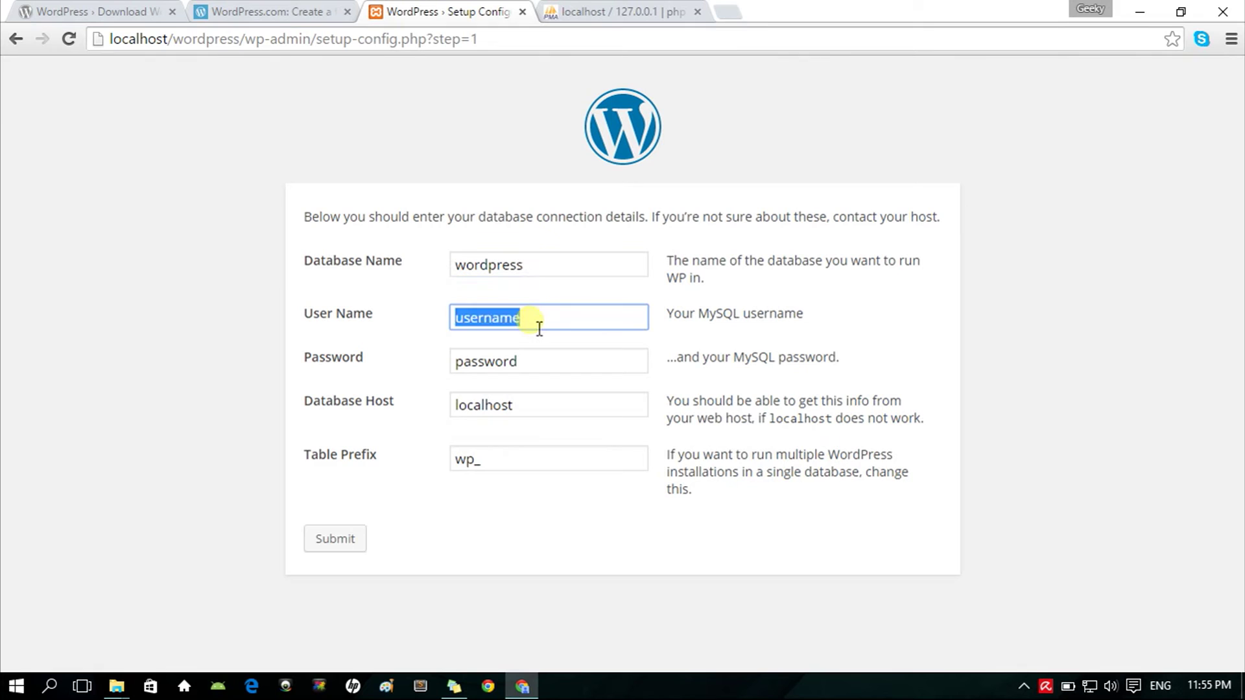
pyautogui.write('admin')
pyautogui.click(548, 363)
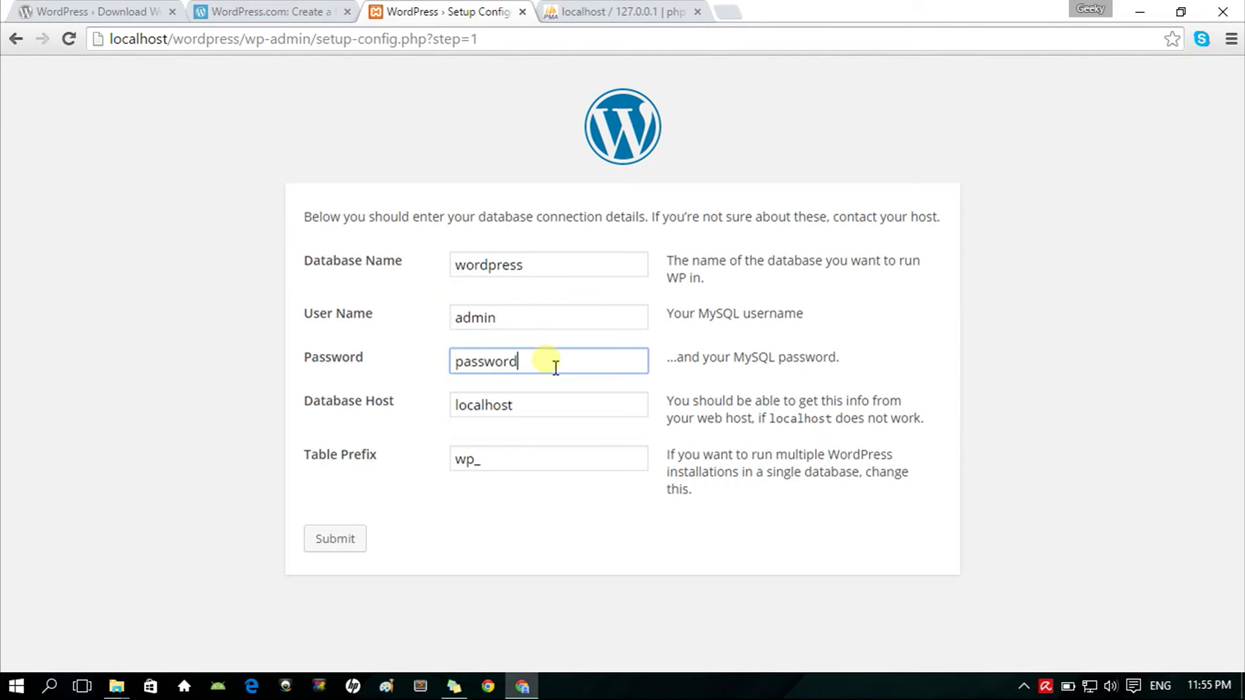
pyautogui.doubleClick(550, 363)
pyautogui.write('user123')
pyautogui.doubleClick(560, 415)
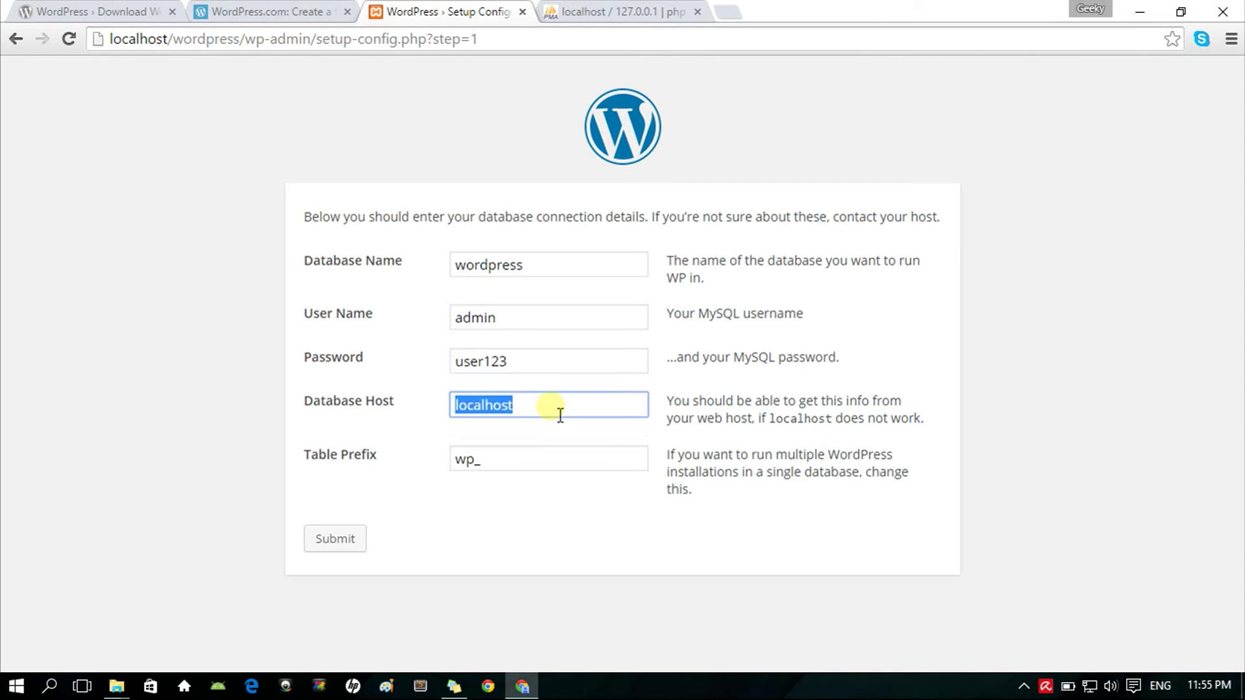
pyautogui.click(560, 415)
pyautogui.click(552, 463)
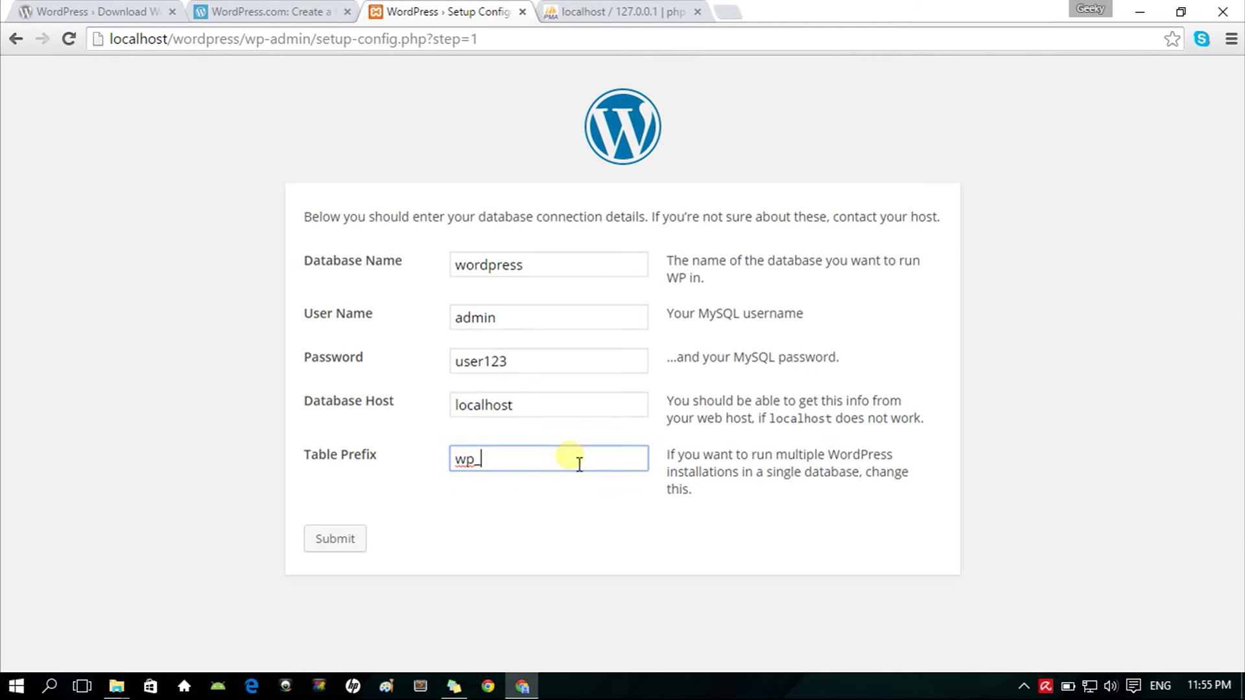
pyautogui.click(327, 550)
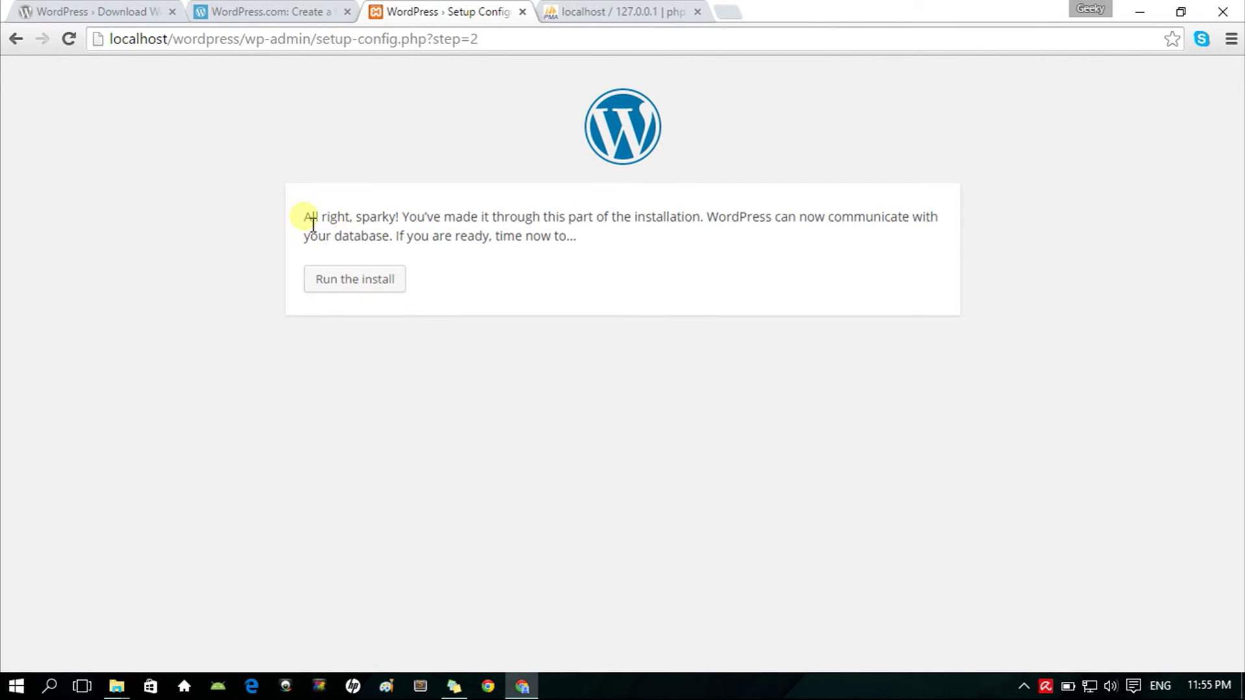
# Step: Run the install and fill in site title Geeky Cebuana and username admin
pyautogui.moveTo(305, 217); pyautogui.dragTo(408, 223)
pyautogui.click(410, 224)
pyautogui.click(370, 286)
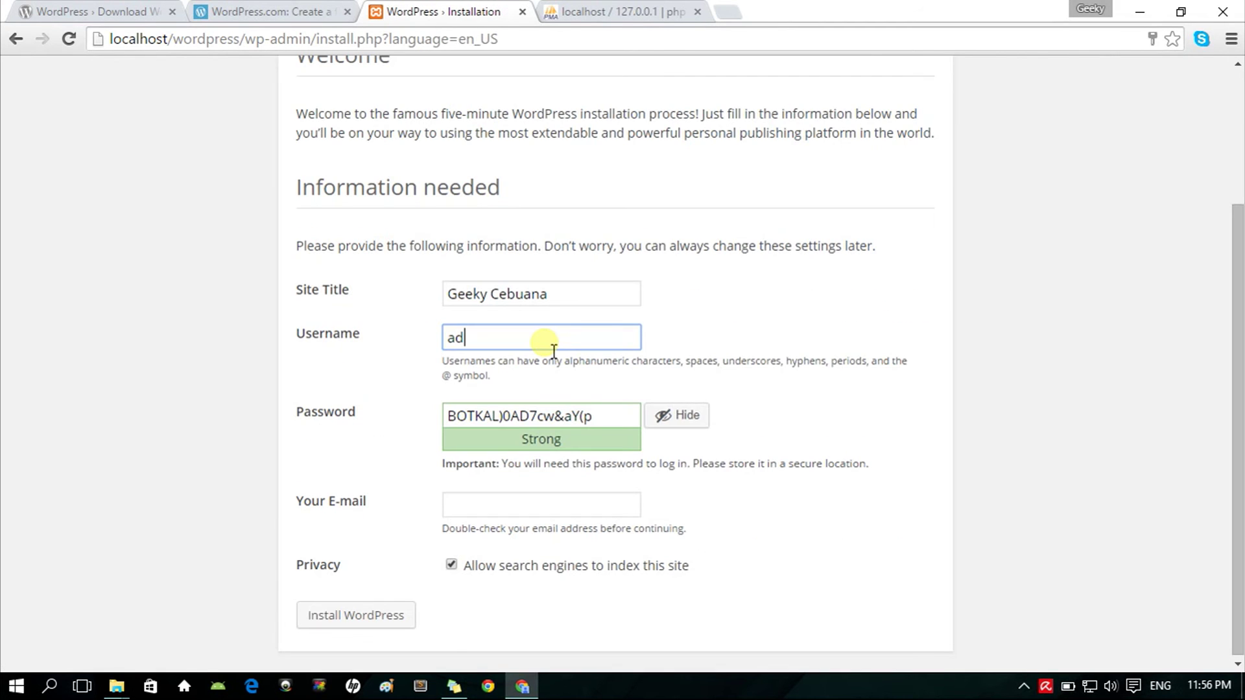
pyautogui.write('min')
# Step: Replace the generated admin password with a custom pasted password
pyautogui.click(622, 413)
pyautogui.hotkey('ctrl', 'a')
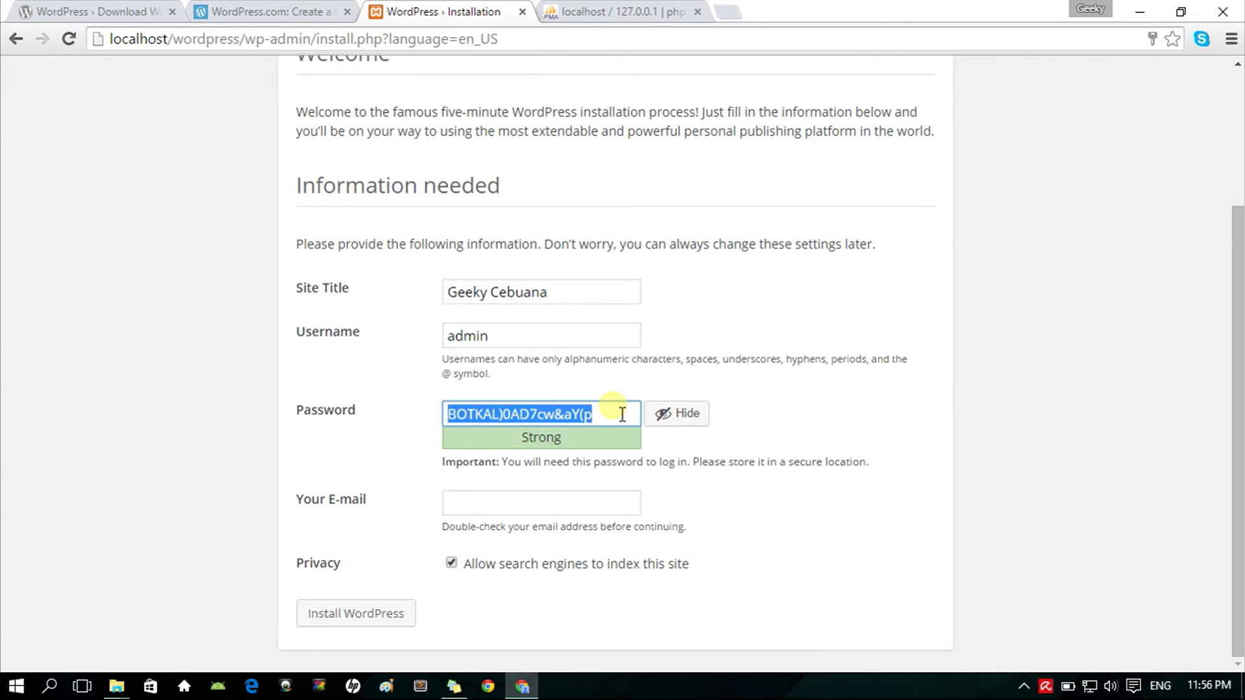
pyautogui.hotkey('ctrl', 'v')
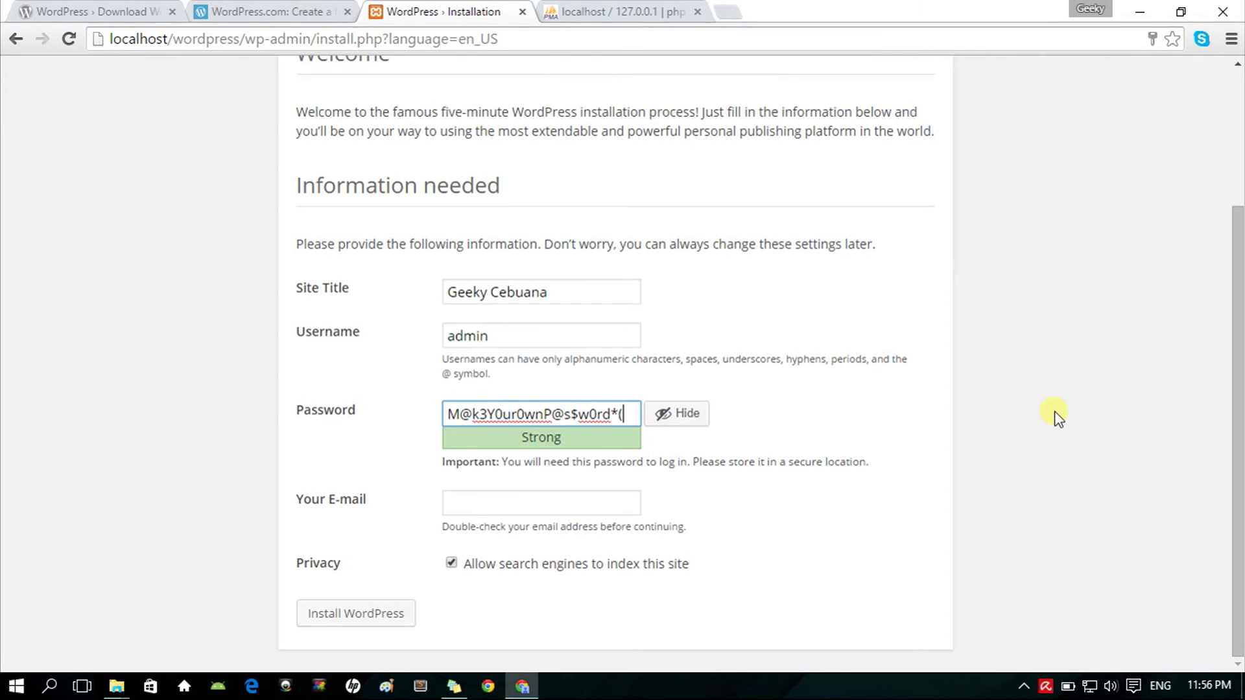
pyautogui.hotkey('ctrl', 'a')
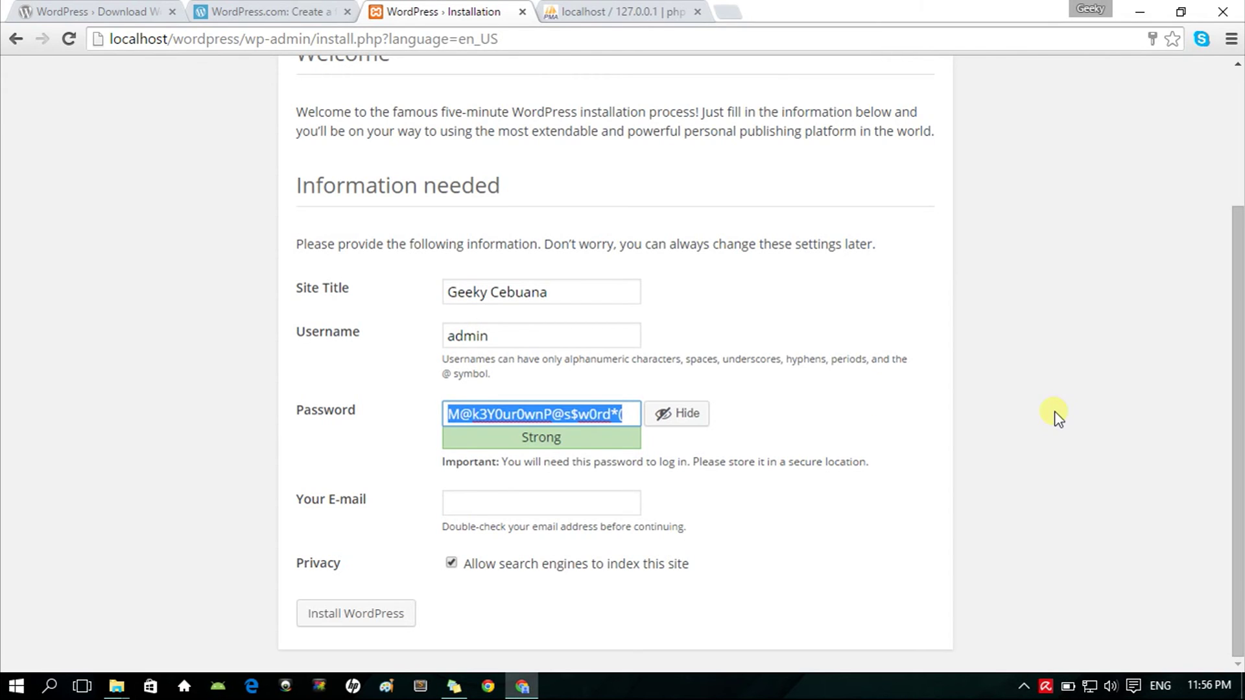
pyautogui.click(639, 422)
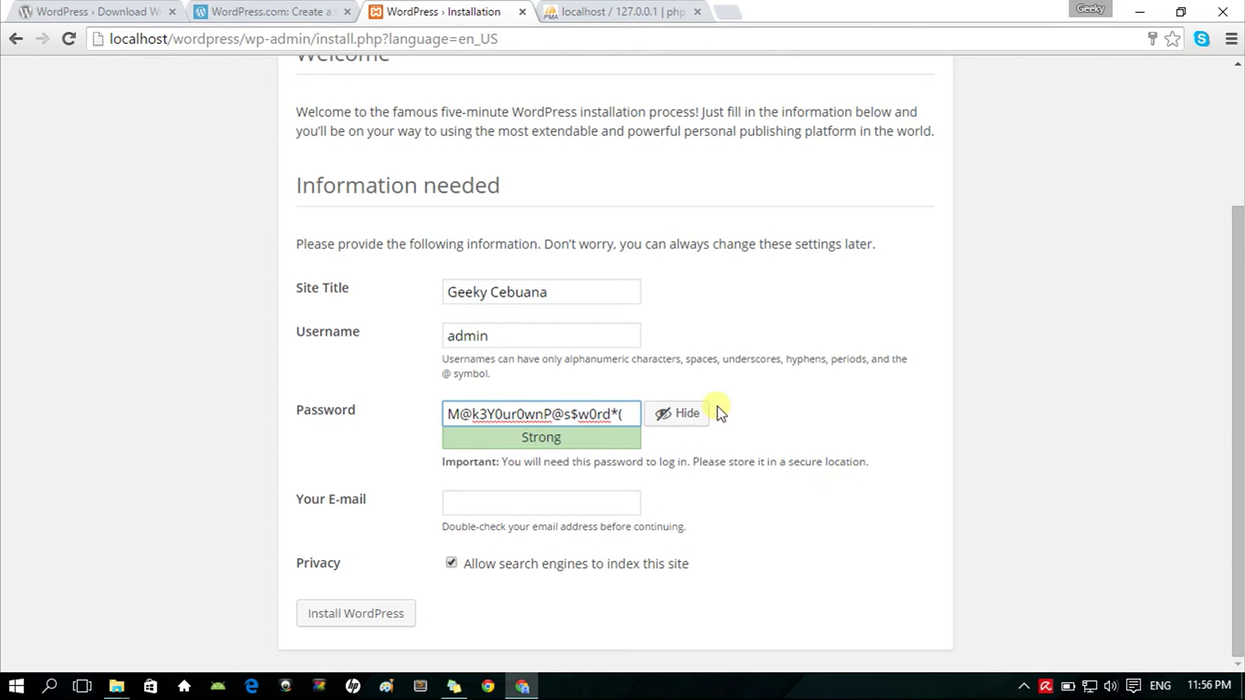
pyautogui.click(703, 415)
pyautogui.click(699, 416)
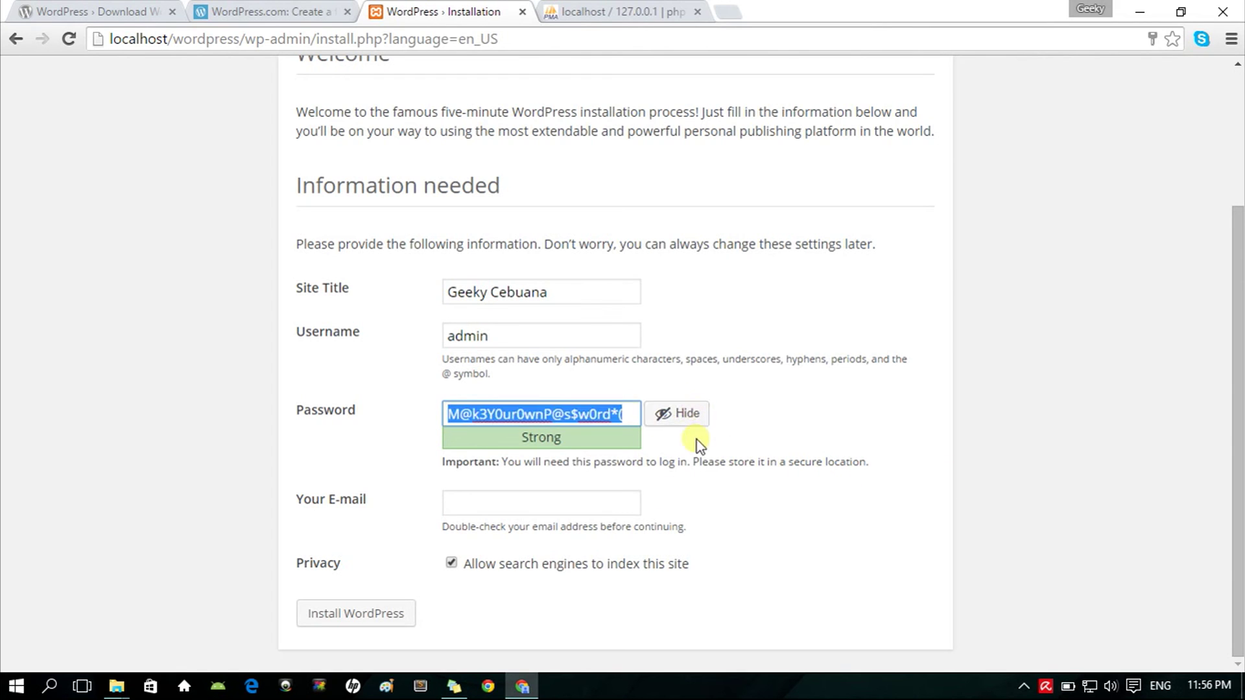
pyautogui.click(707, 431)
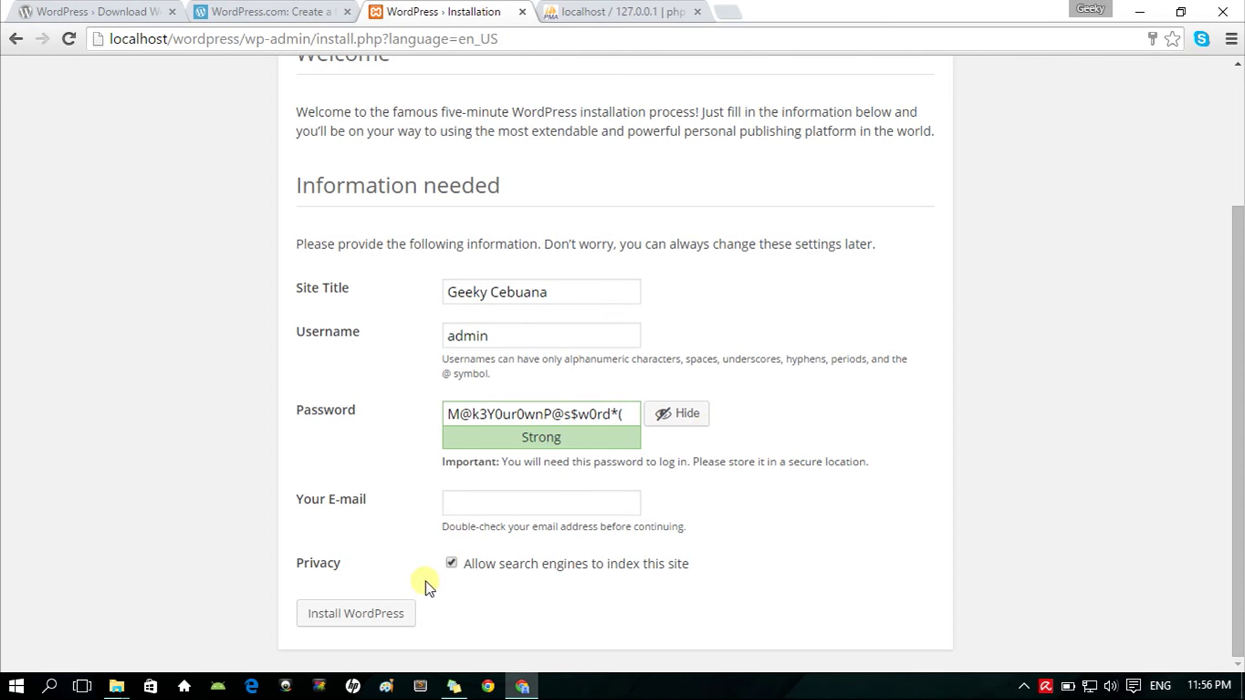
# Step: Enter the admin's e-mail address and install WordPress
pyautogui.click(483, 509)
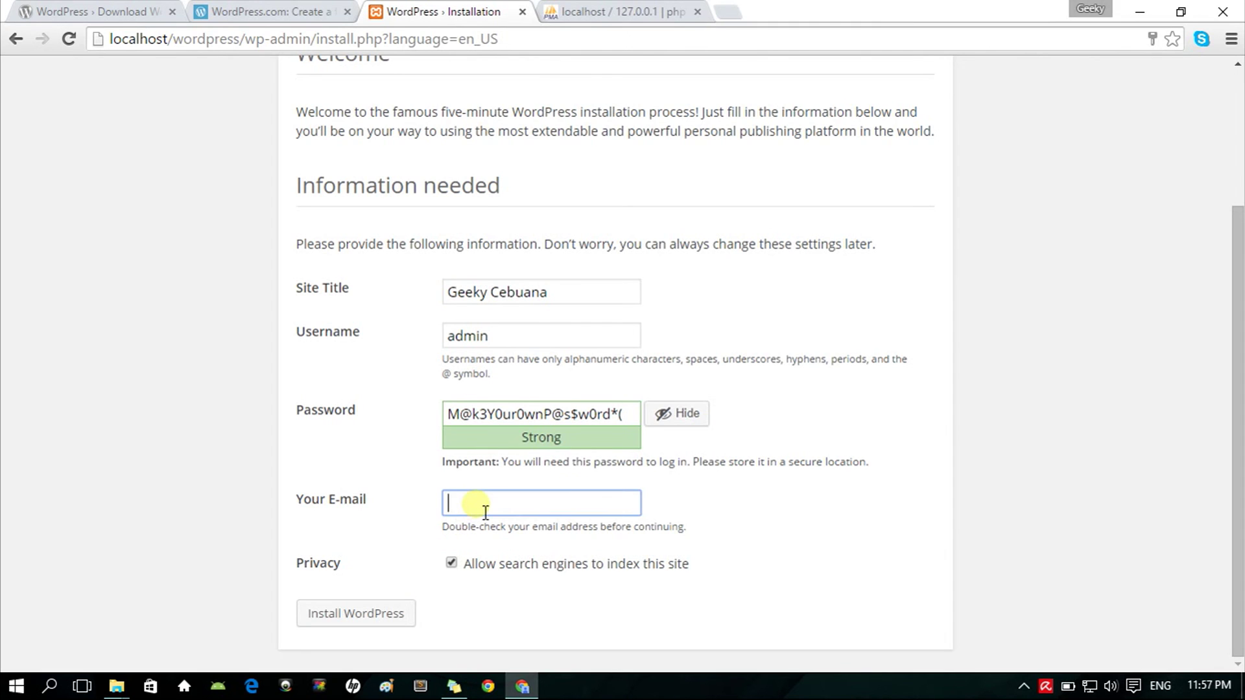
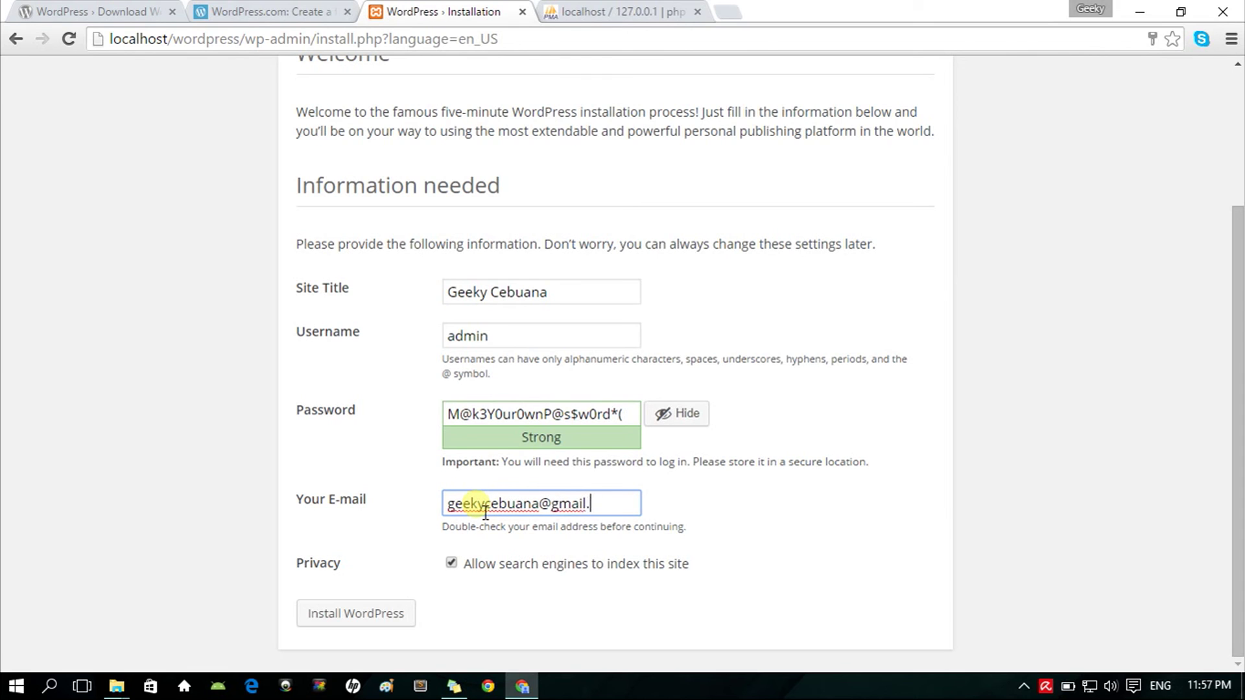
pyautogui.click(337, 616)
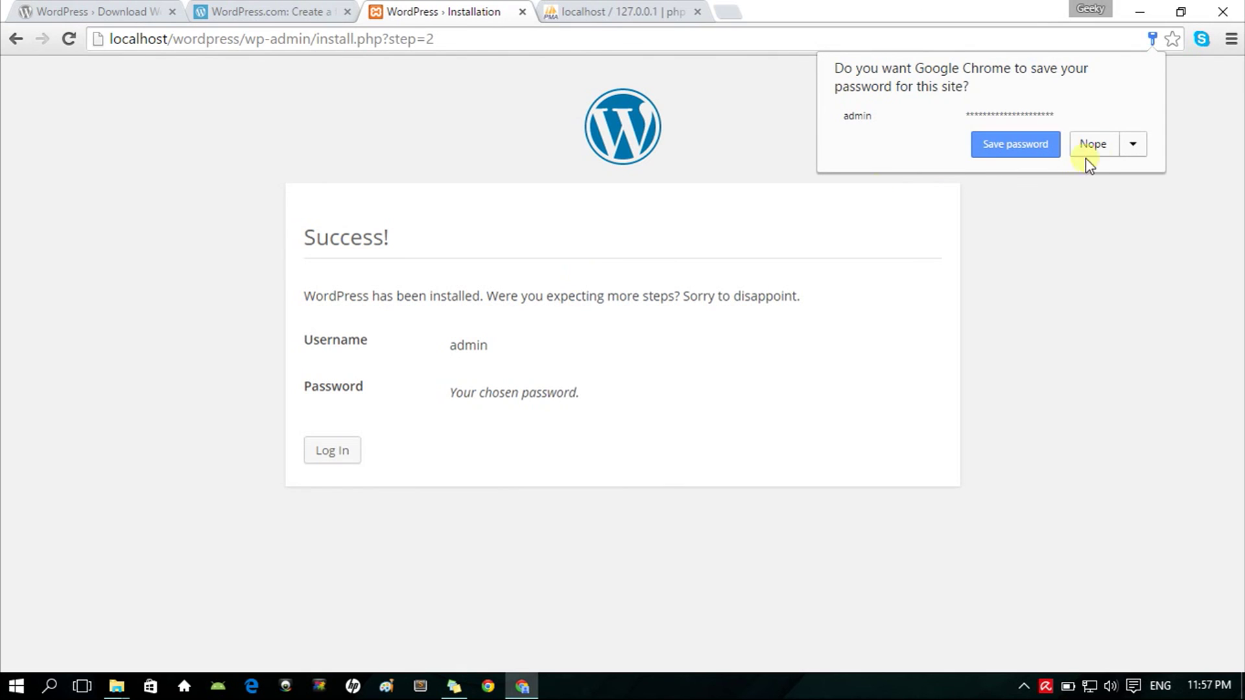
# Step: Decline Chrome's password saving and log in to the WordPress admin dashboard with the admin password
pyautogui.click(1094, 144)
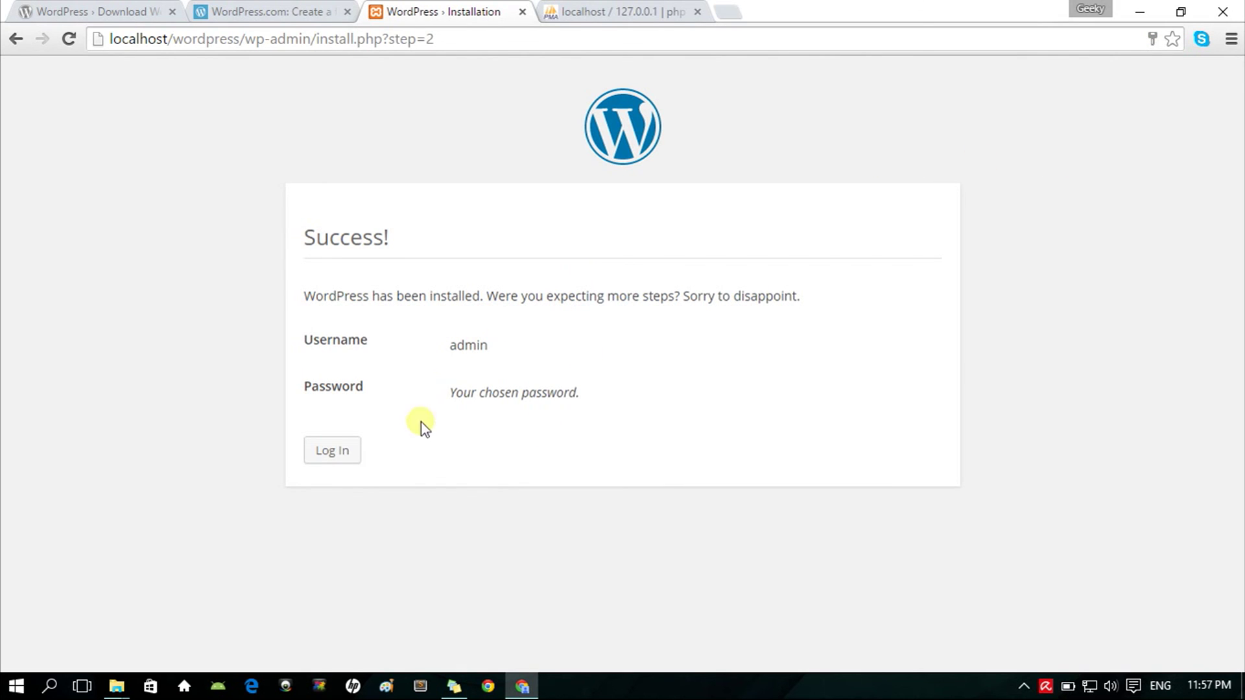
pyautogui.click(332, 450)
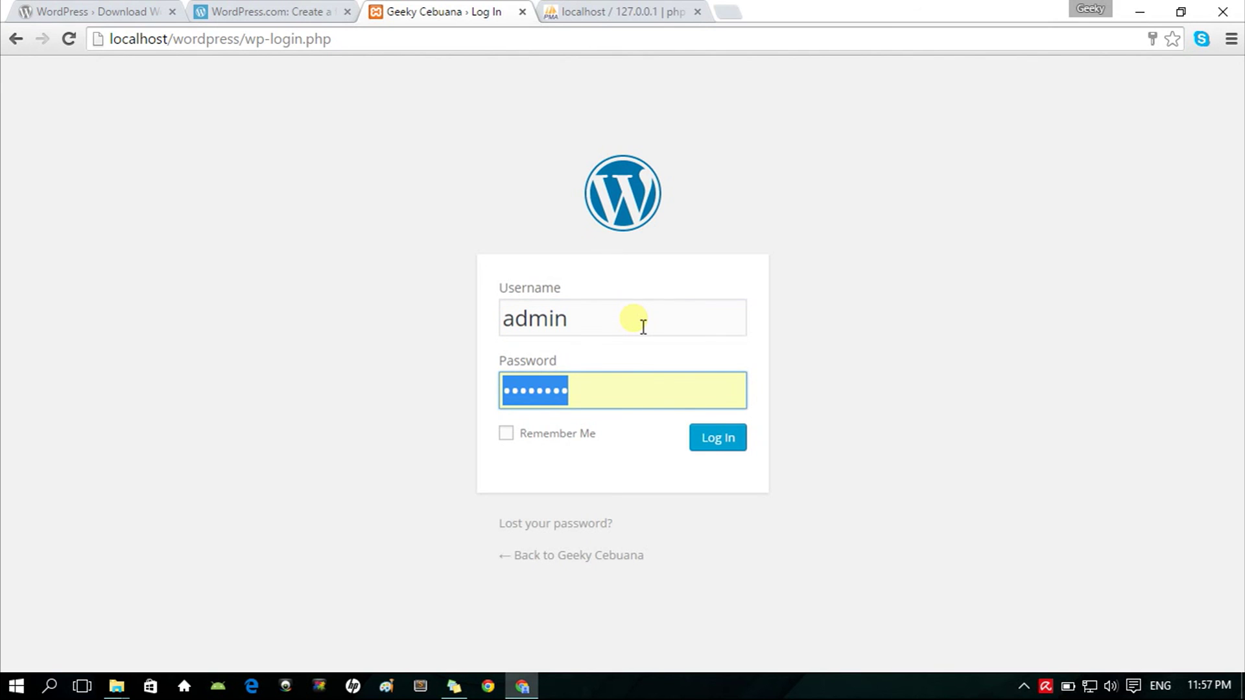
pyautogui.hotkey('ctrl', 'v')
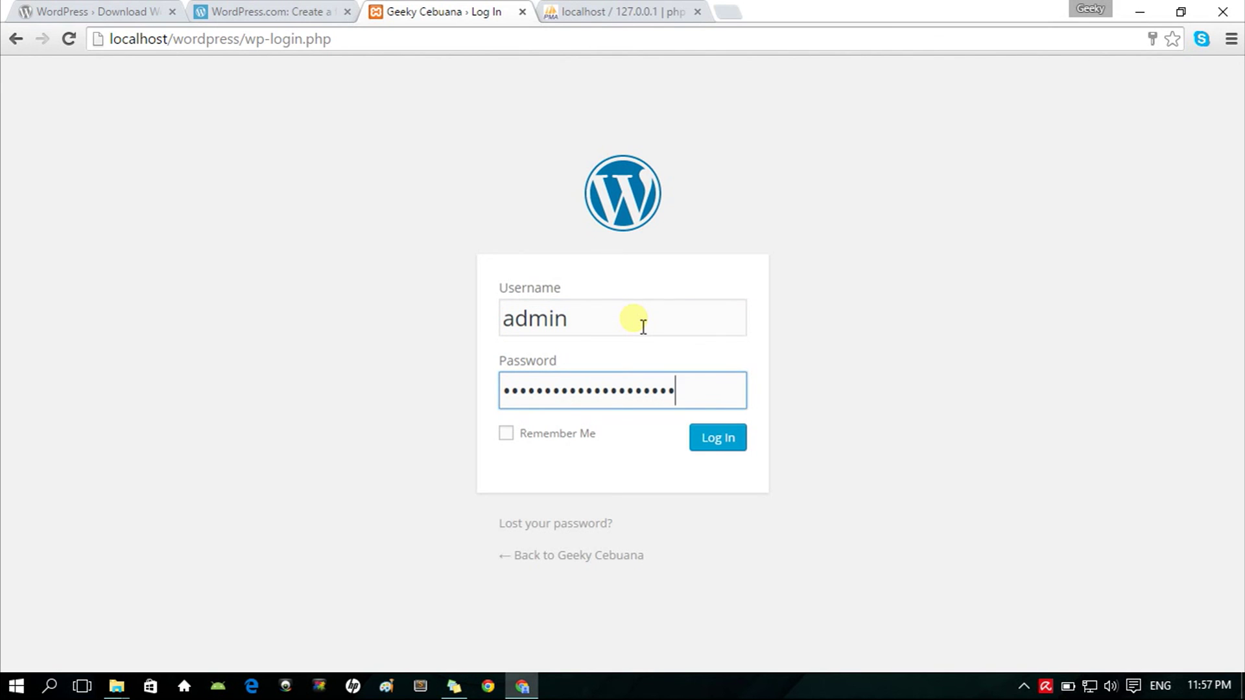
pyautogui.click(740, 448)
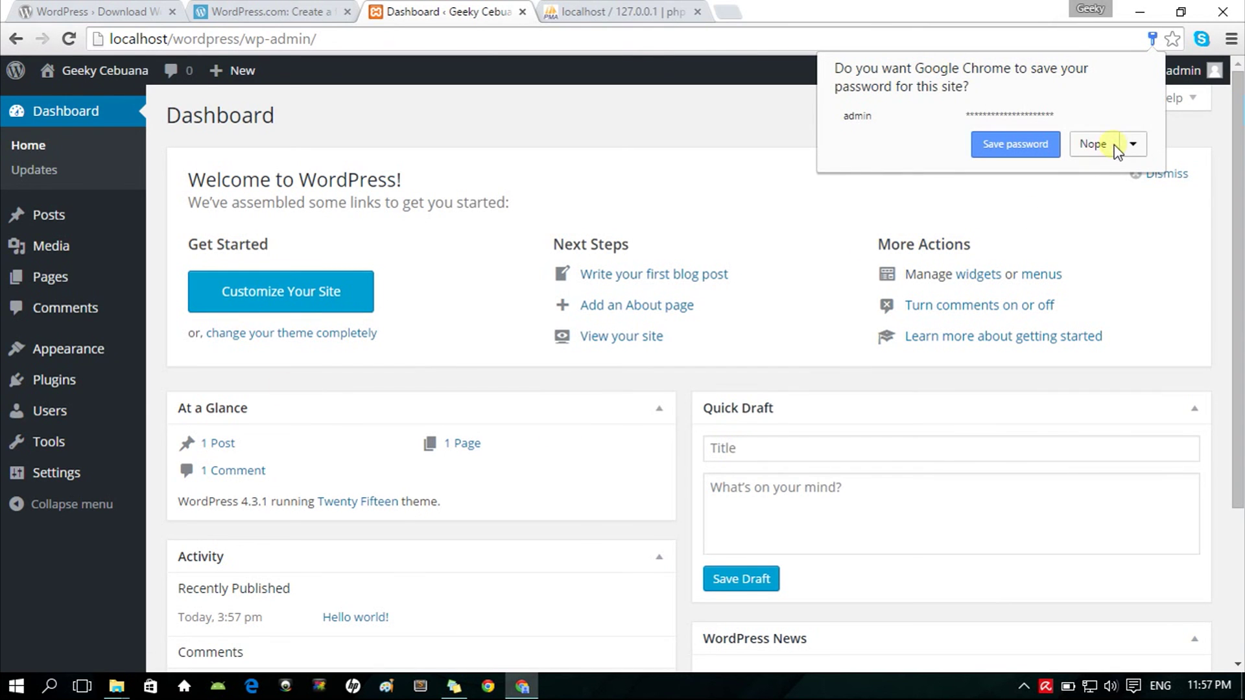
pyautogui.click(1096, 144)
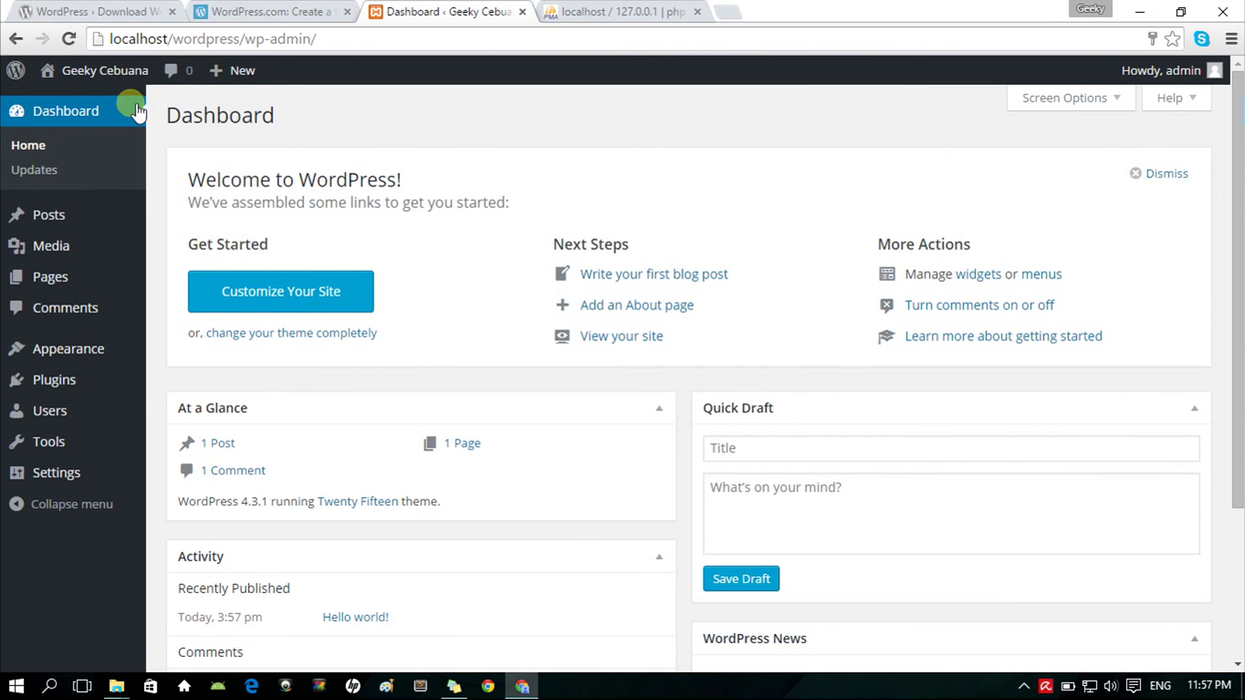
# Step: View the site's front page with the Hello world! post, then open a new incognito window
pyautogui.click(94, 74)
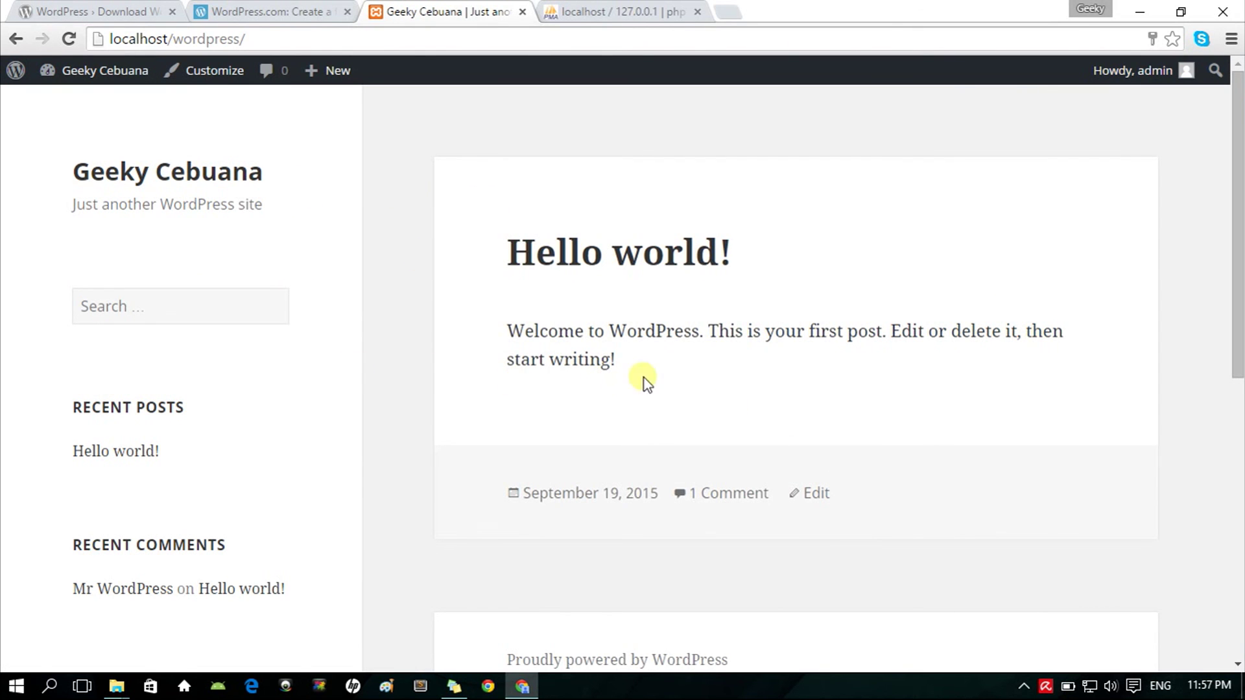
pyautogui.moveTo(681, 378); pyautogui.dragTo(500, 234)
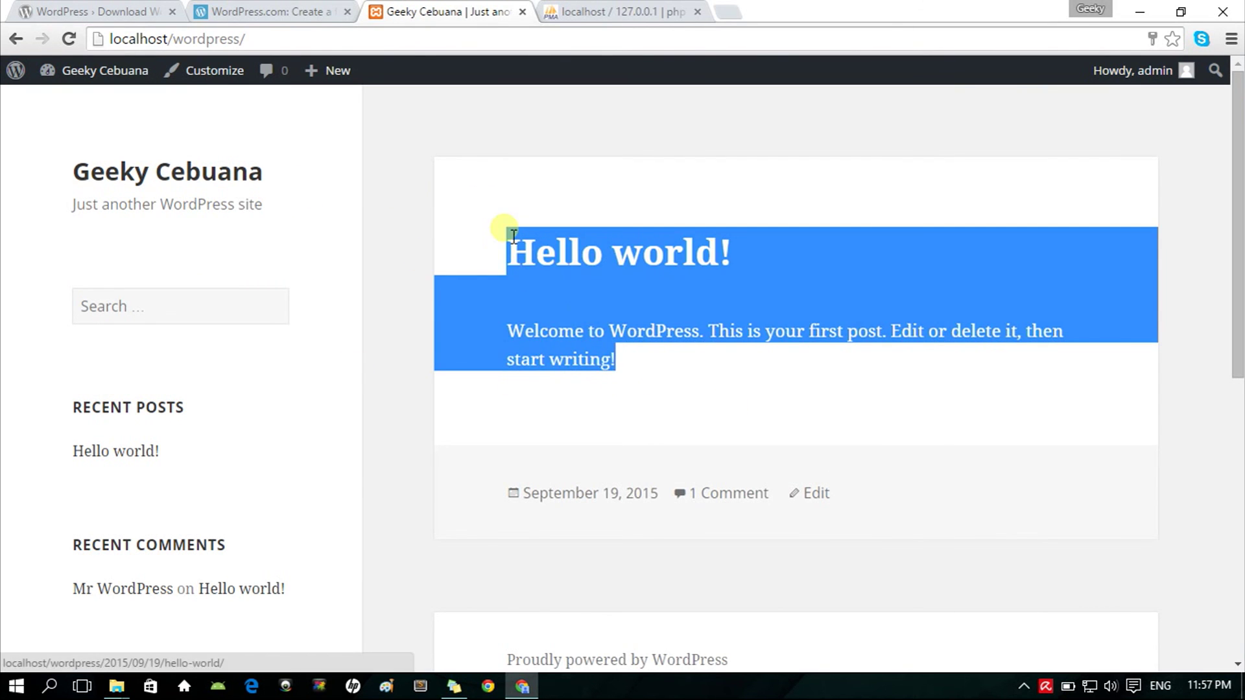
pyautogui.click(639, 345)
pyautogui.scroll(-8, 570, 363)
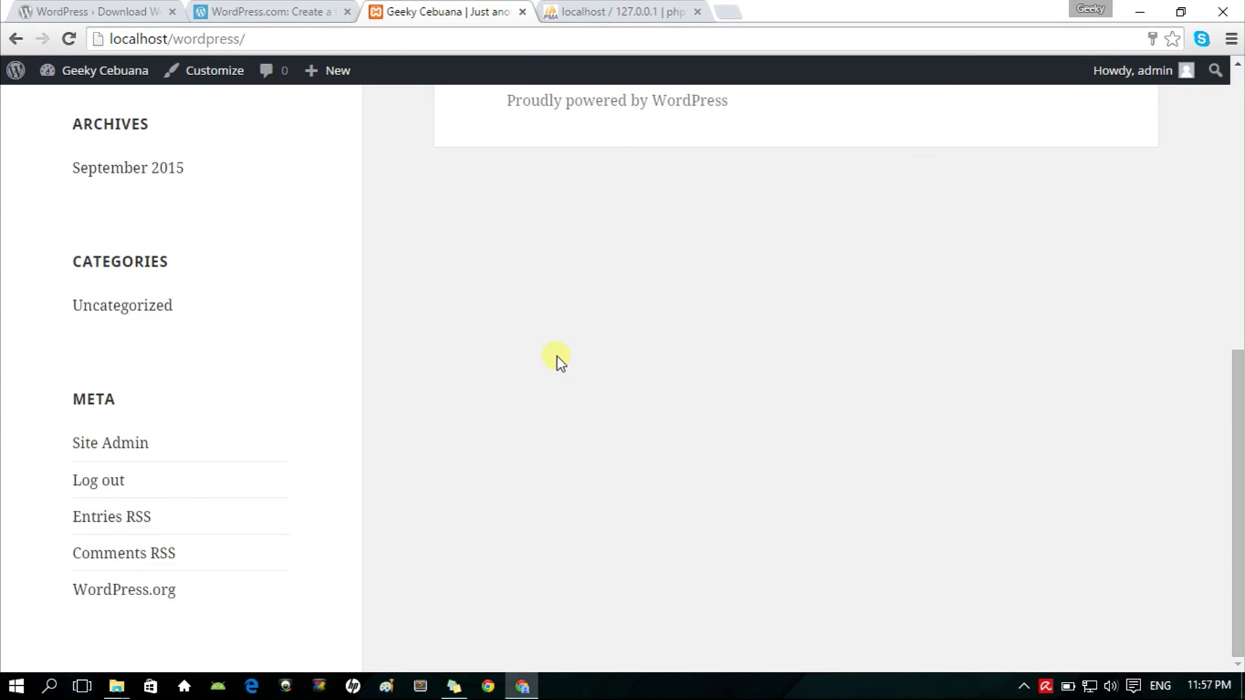
pyautogui.scroll(8, 553, 357)
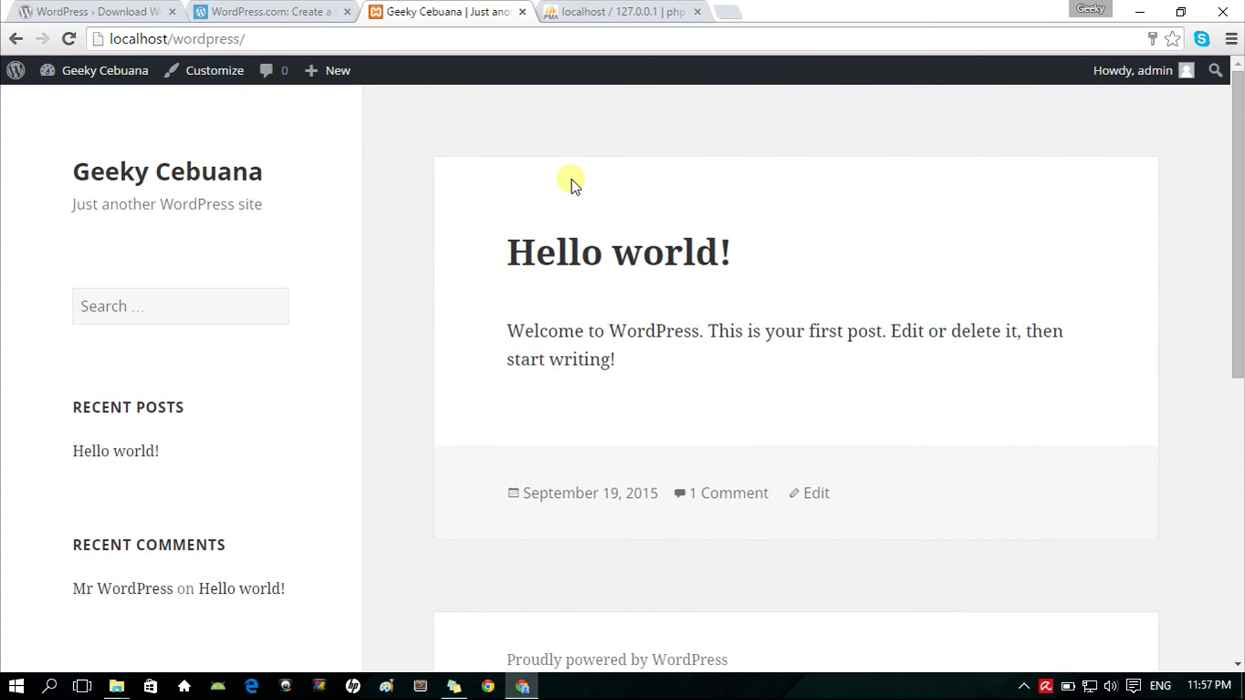
pyautogui.hotkey('ctrl', 'shift', 'n')
# Step: Load localhost/wordpress in the incognito window and scroll through the Geeky Cebuana front page
pyautogui.write('lo')
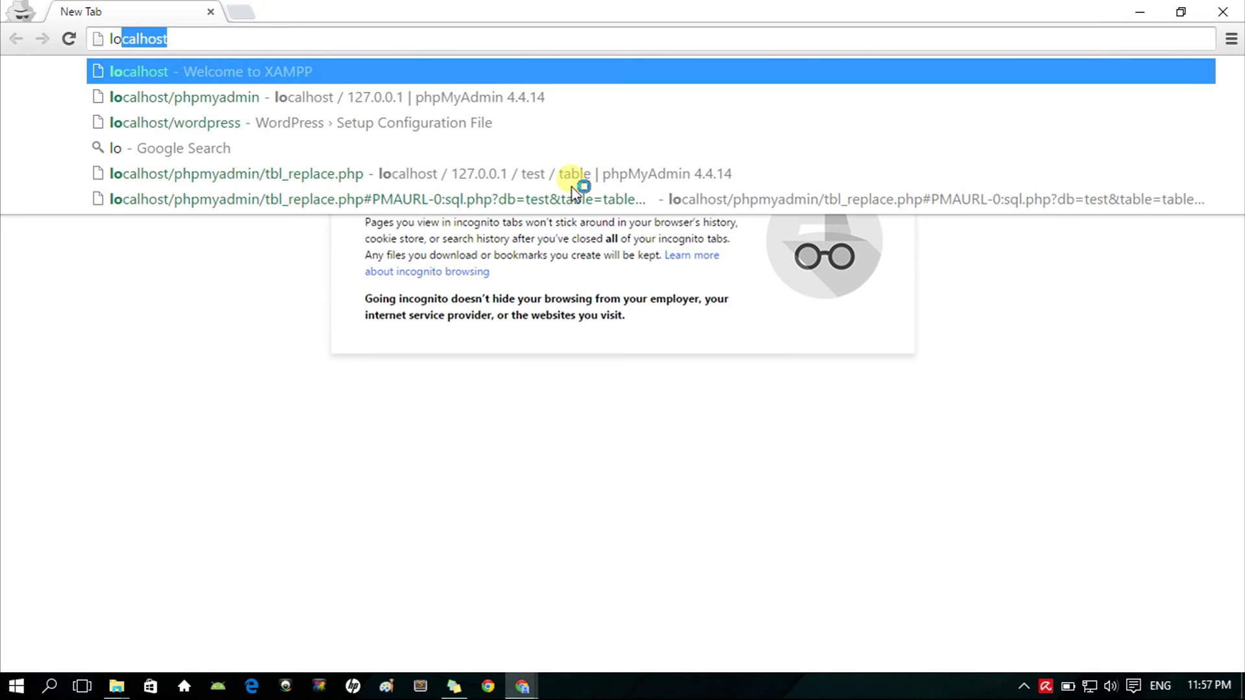
pyautogui.write('calhost/w')
pyautogui.press('Return')
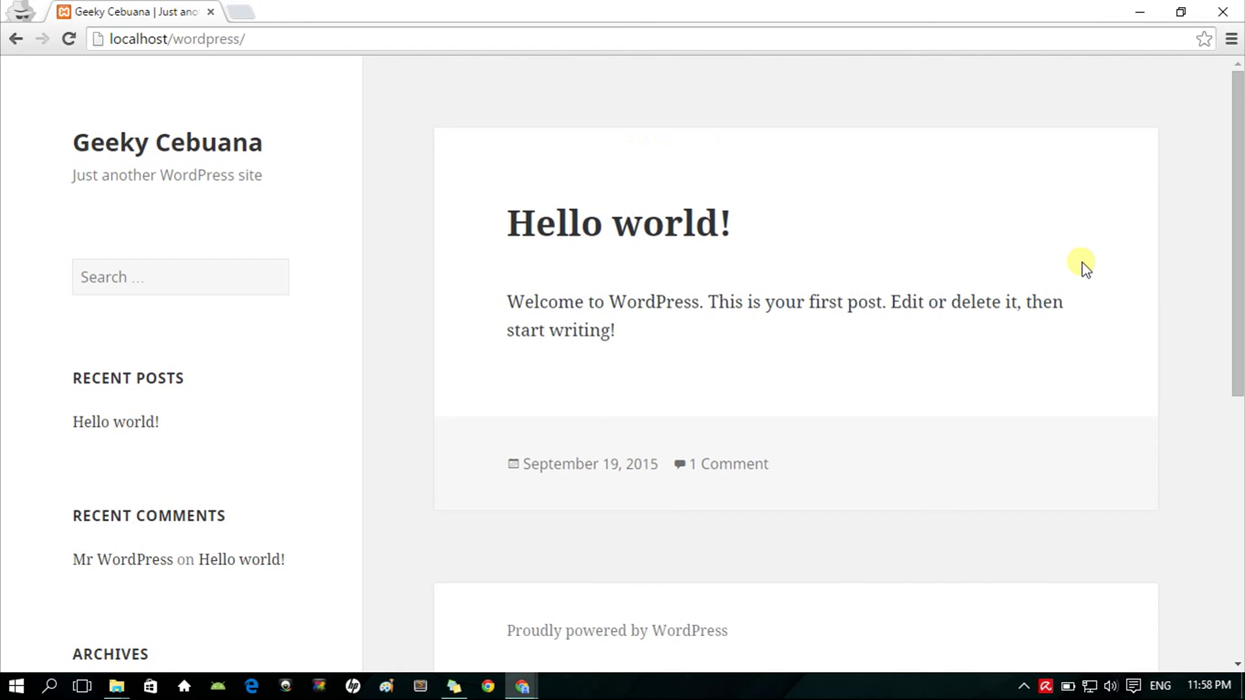
pyautogui.scroll(-7, 1085, 265)
pyautogui.scroll(7, 1084, 266)
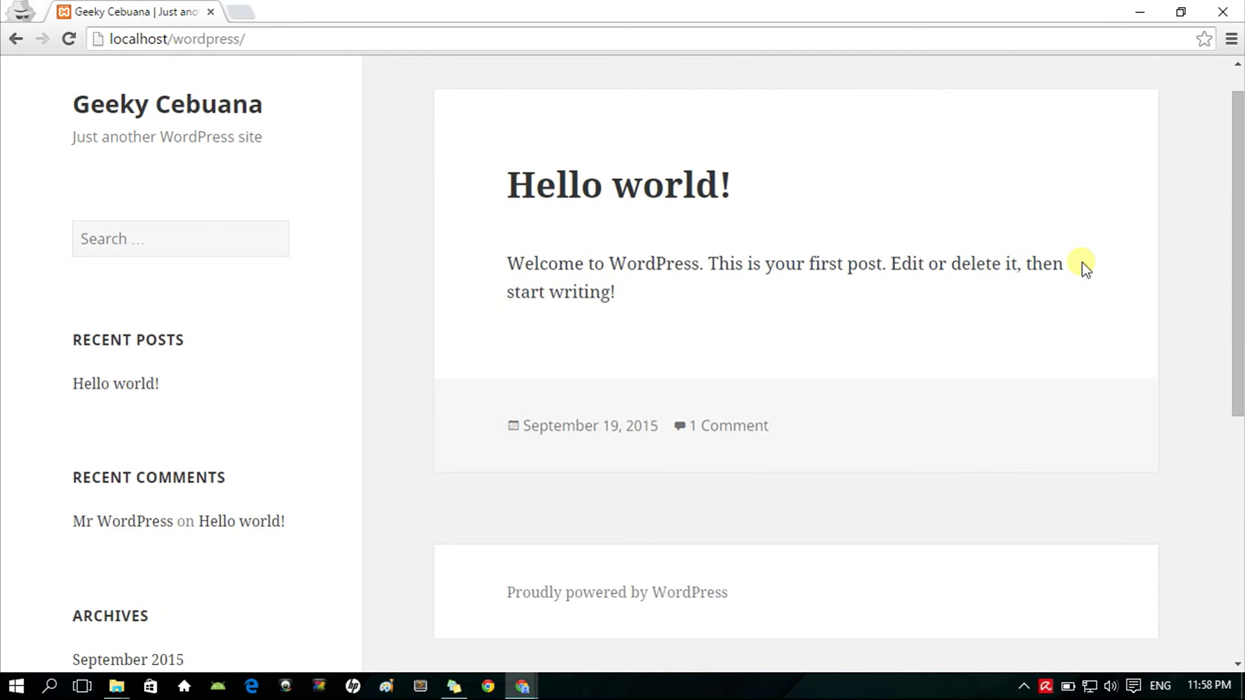
pyautogui.scroll(1, 1086, 266)
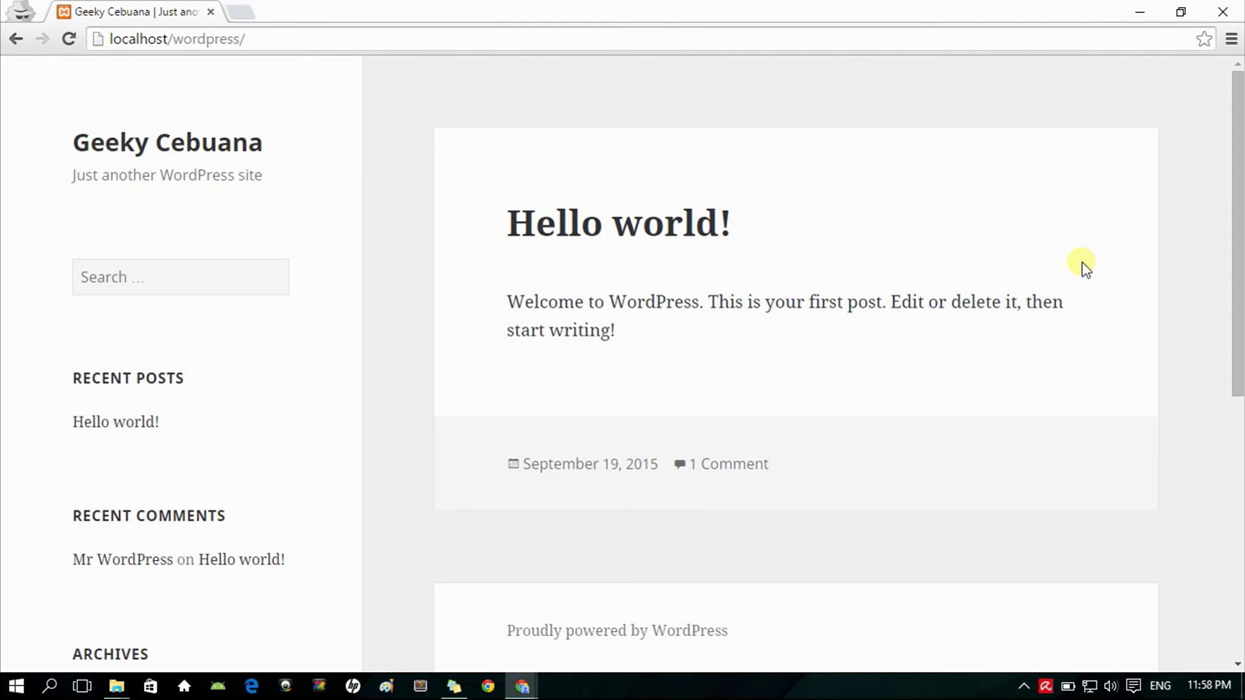